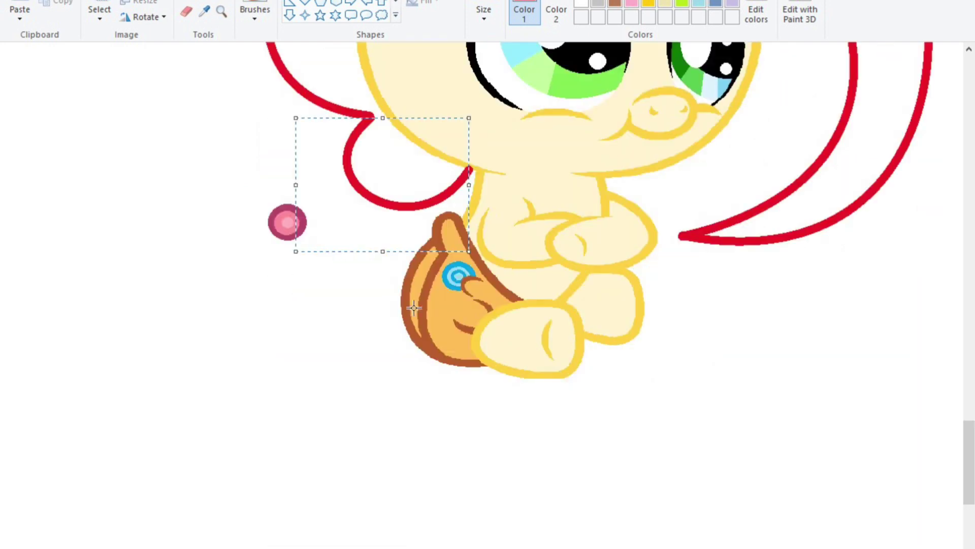
- Draw the red outline of the small yellow pony's tail, curling inward at the lower tip
key(ctrl+z)
scroll(376, 440, up, 2)
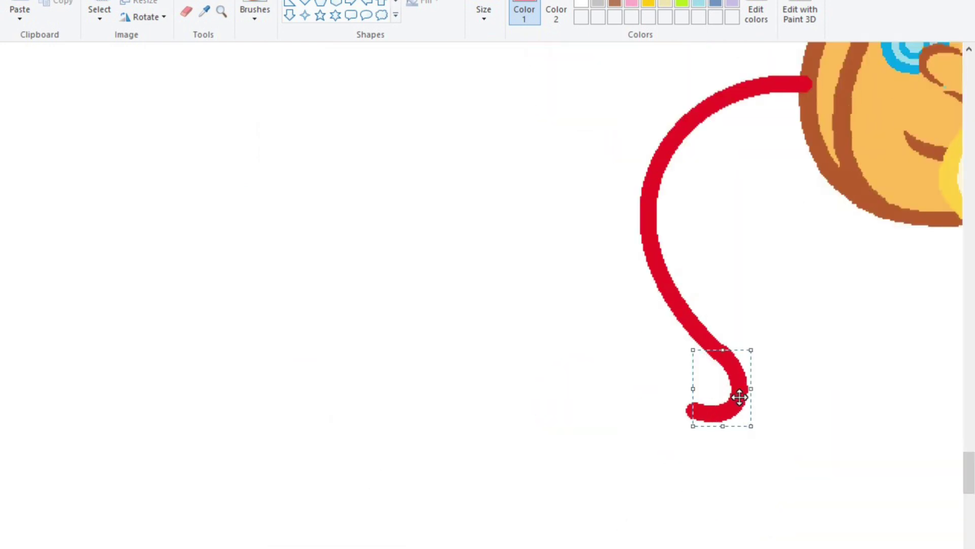
mouse_move(811, 294)
mouse_down()
mouse_move(799, 303)
mouse_move(805, 133)
mouse_move(756, 216)
mouse_up()
key(ctrl+z)
- Sharpen the rounded ends of the red tail and mane outlines into points with thin red lines and fills
scroll(507, 254, right, 10)
scroll(836, 378, up, 3)
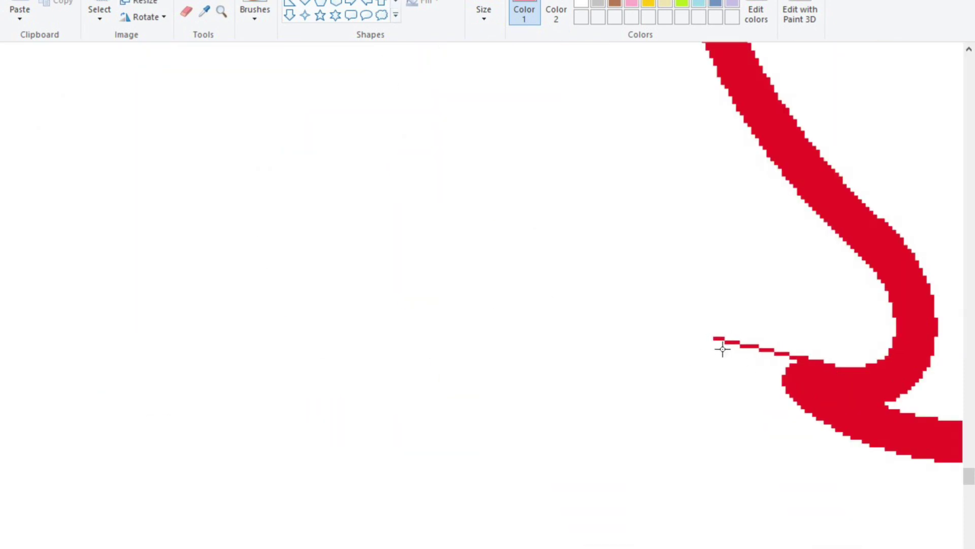
scroll(758, 361, down, 3)
scroll(331, 251, up, 3)
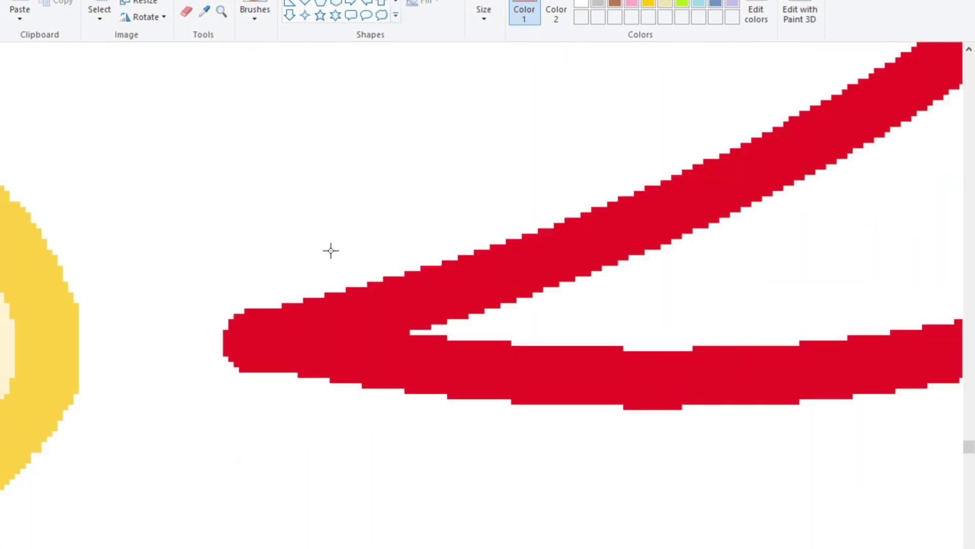
click(209, 330)
scroll(208, 331, down, 3)
scroll(191, 276, up, 3)
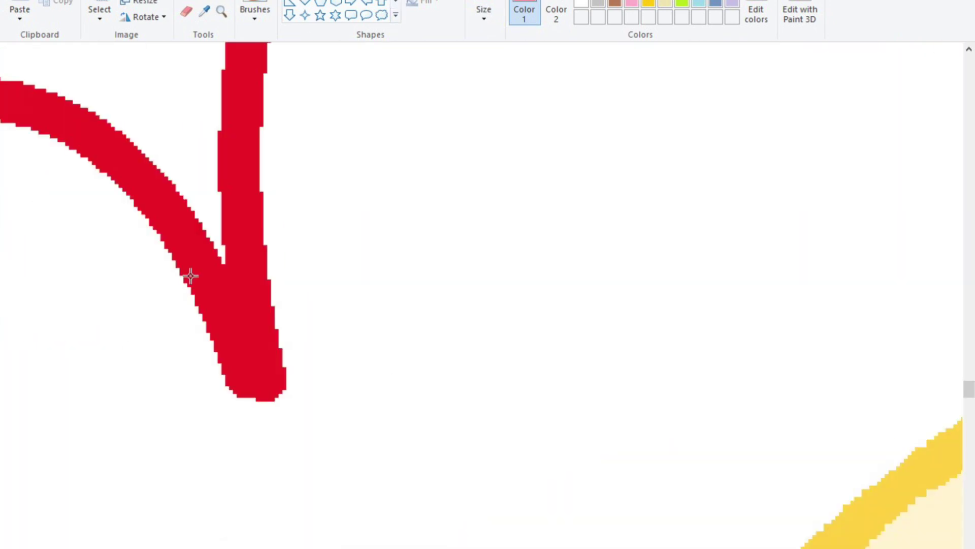
click(261, 416)
scroll(261, 416, down, 3)
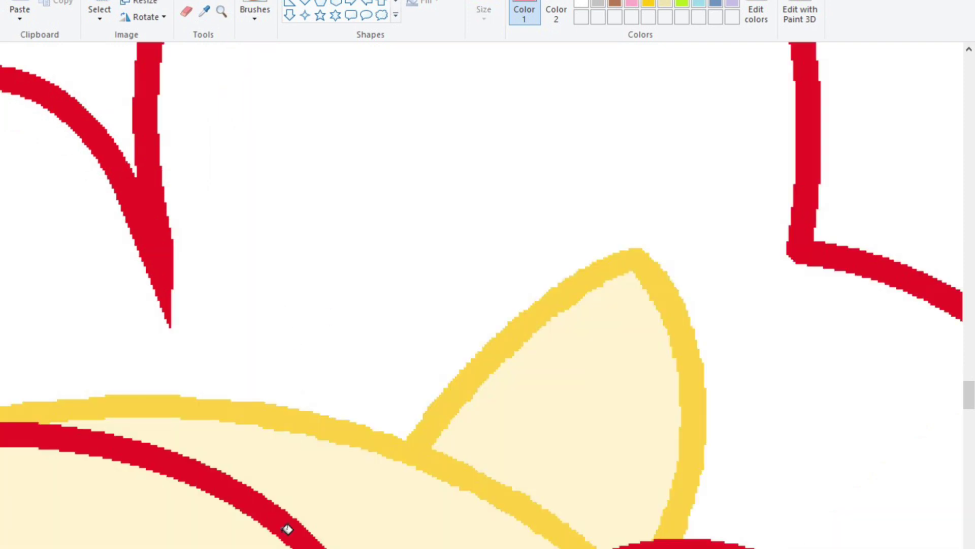
- Trim the red mane outline where it overlaps the ear by redrawing the ear's edge in its yellow outline color
scroll(387, 356, up, 3)
scroll(507, 254, down, 3)
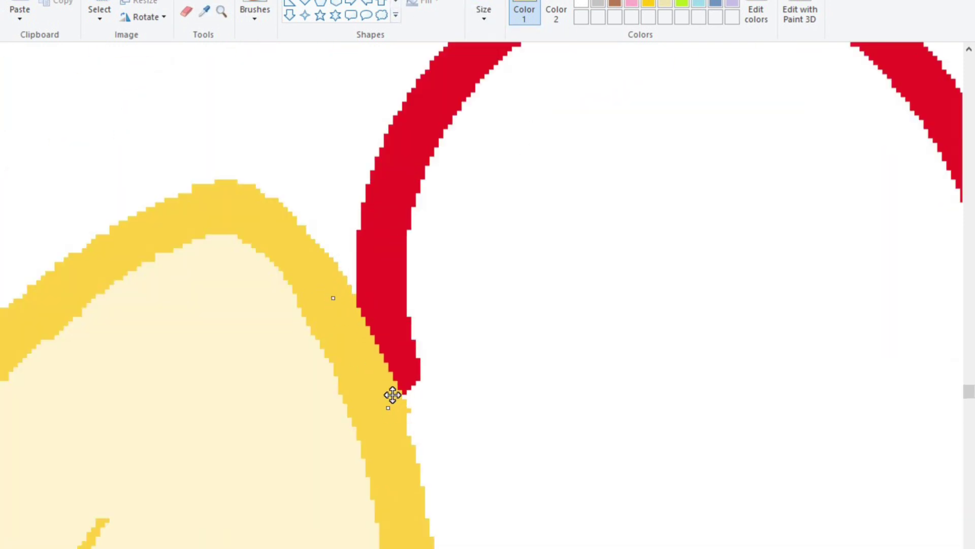
scroll(393, 395, down, 5)
scroll(429, 433, right, 5)
scroll(428, 433, down, 5)
scroll(429, 433, up, 5)
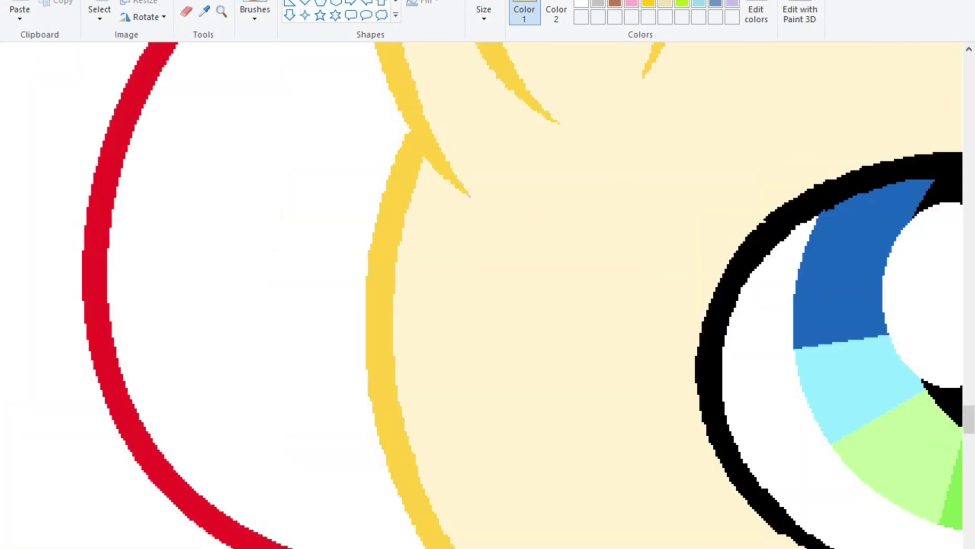
- Trim the red tail outline where it overlaps the diaper by redrawing the diaper's edge in its brown outline color
scroll(501, 529, up, 5)
scroll(501, 529, down, 3)
scroll(496, 535, right, 5)
key(i)
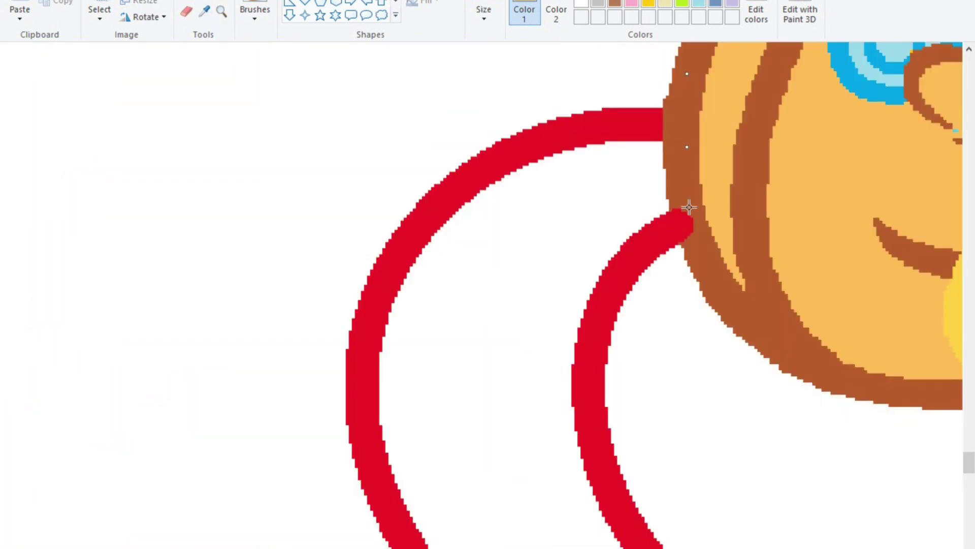
scroll(689, 207, down, 3)
scroll(152, 450, up, 3)
- Recolor the small pony's red mane and tail outlines dark pink and fill the mane and tail with medium pink
click(173, 438)
click(162, 531)
click(226, 56)
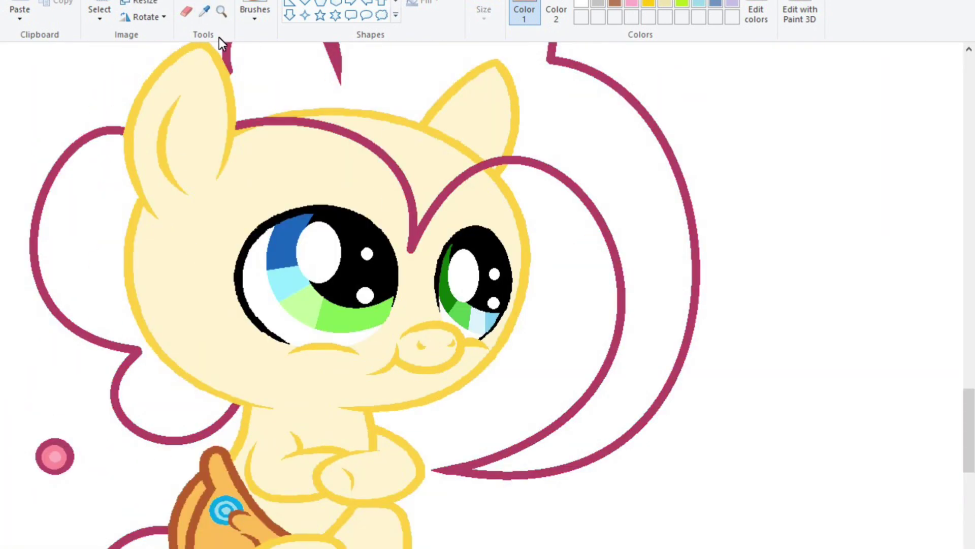
scroll(224, 342, down, 3)
click(459, 290)
scroll(459, 290, up, 3)
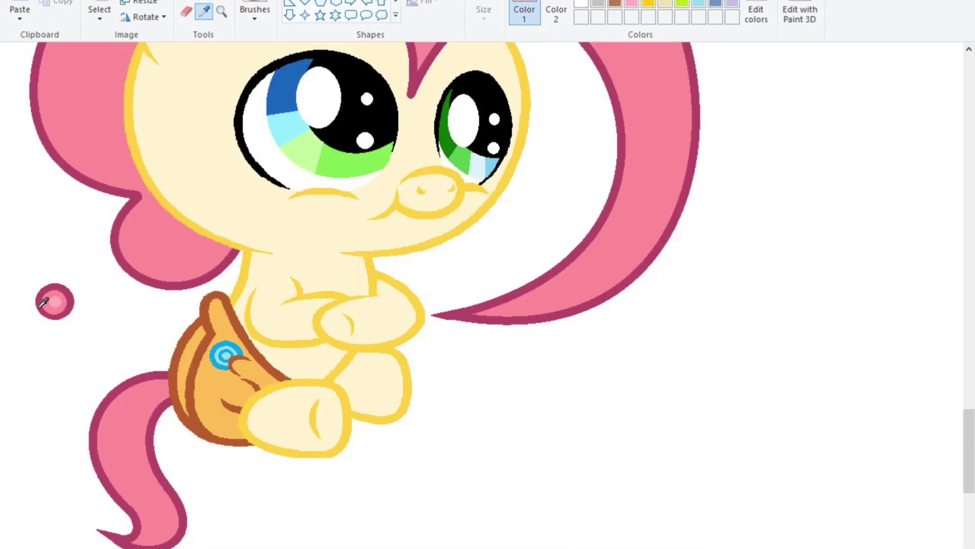
- Sample a pink shade from the round color swatch and draw a curved highlight line inside the tail
click(43, 303)
scroll(43, 302, up, 5)
scroll(356, 305, down, 5)
mouse_move(498, 148)
mouse_down()
mouse_move(435, 391)
mouse_move(416, 513)
mouse_up()
drag(437, 330, 305, 233)
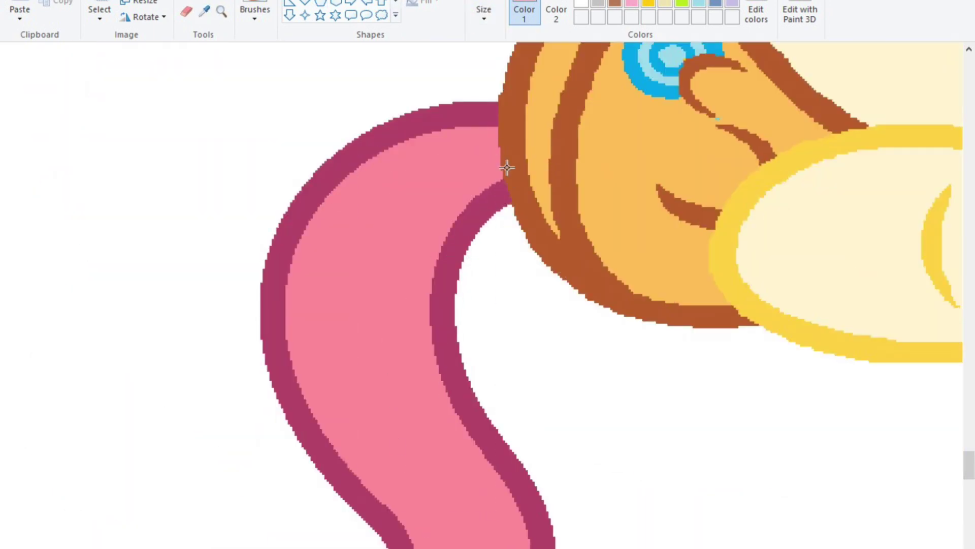
scroll(354, 286, up, 5)
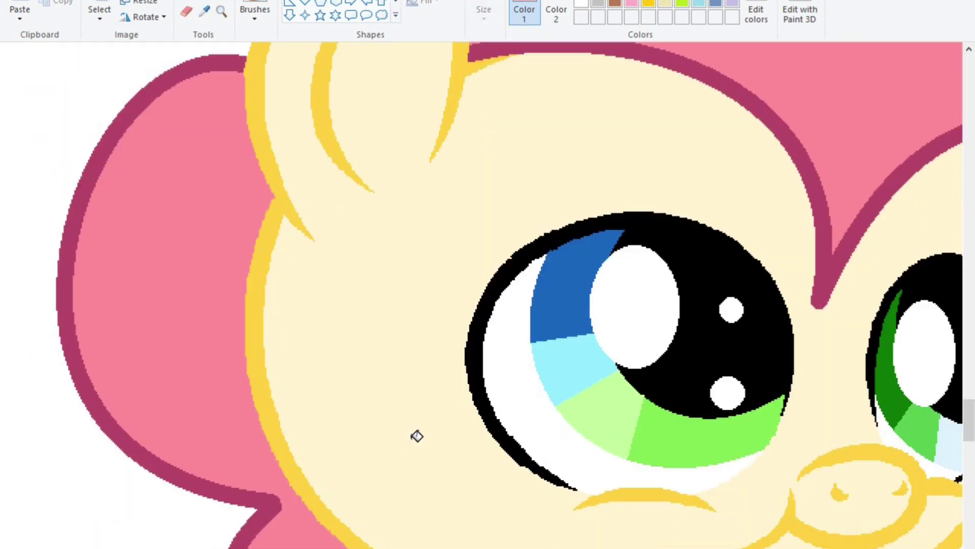
- Draw thin light pink highlight curves following the outline inside the mane's back, top and front lobes
scroll(413, 435, up, 3)
drag(305, 322, 370, 206)
drag(359, 153, 477, 300)
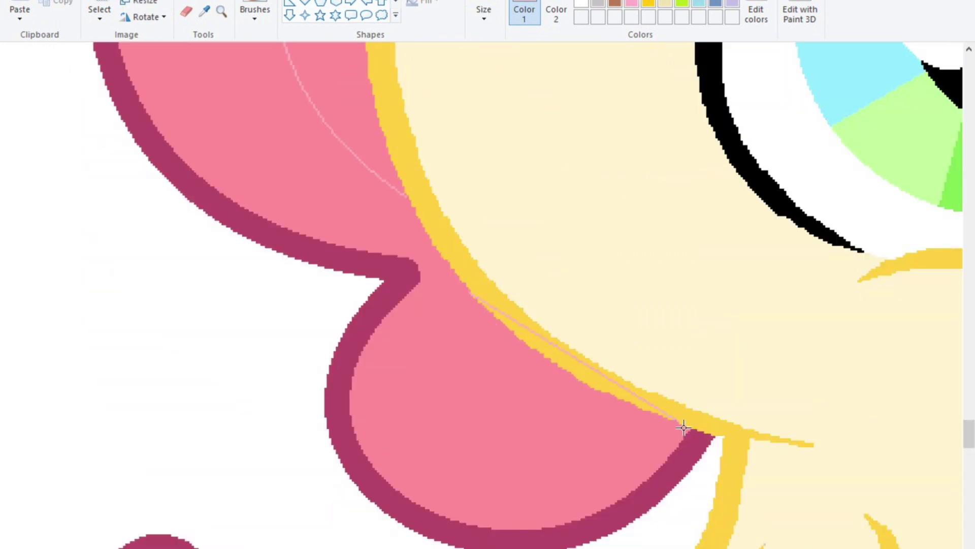
scroll(155, 305, down, 3)
scroll(155, 305, up, 3)
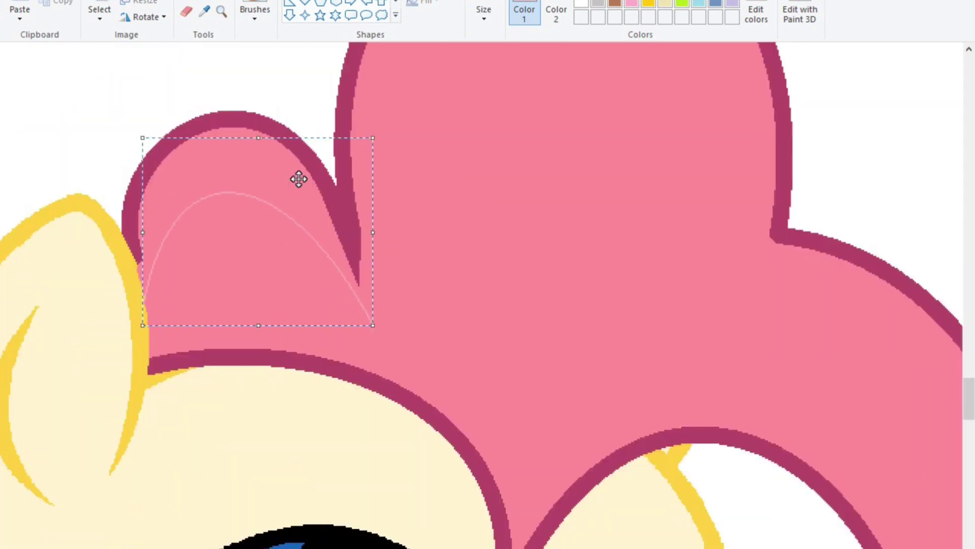
drag(471, 147, 528, 46)
scroll(623, 389, down, 1)
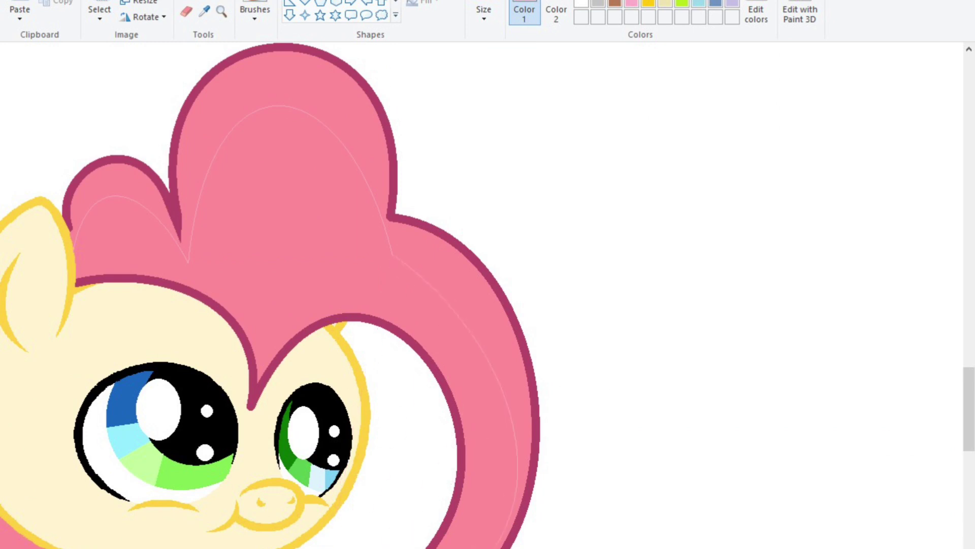
- Draw the large pink pony's fringe in red, from the ear to a forehead point and around past the muzzle
scroll(278, 244, down, 2)
scroll(279, 244, up, 3)
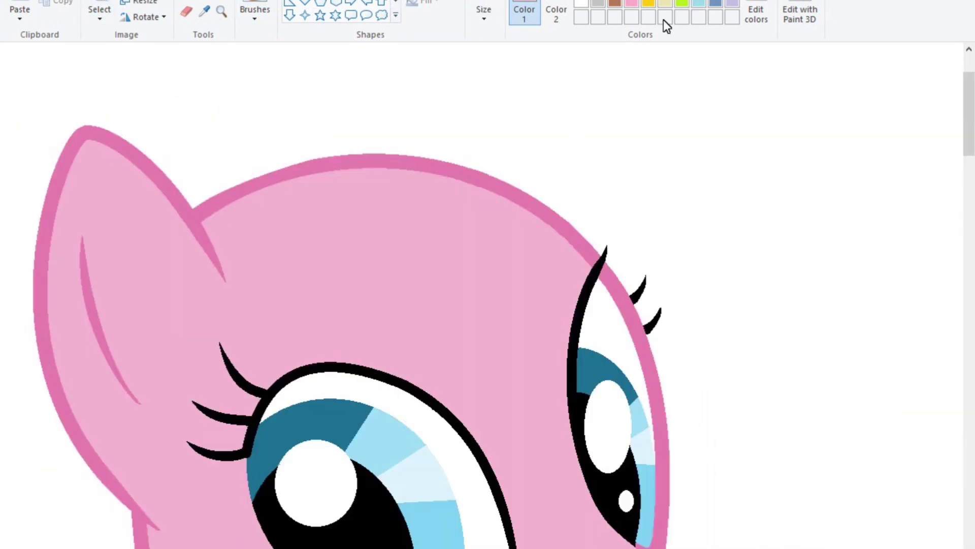
drag(192, 208, 468, 338)
mouse_move(330, 274)
mouse_down()
mouse_move(338, 178)
mouse_move(407, 198)
mouse_up()
mouse_move(468, 337)
mouse_down()
mouse_move(746, 416)
mouse_move(810, 455)
mouse_move(828, 445)
mouse_up()
scroll(718, 414, down, 3)
scroll(820, 514, down, 3)
- Draw the curled end of the large pony's front lock and its outer red edge
drag(828, 444, 784, 529)
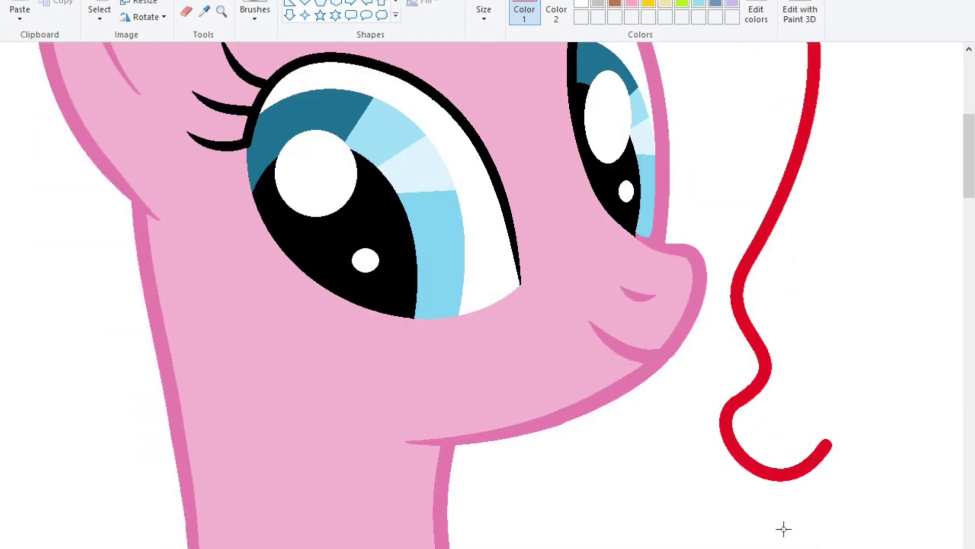
drag(801, 330, 834, 450)
scroll(836, 475, up, 4)
drag(512, 83, 806, 501)
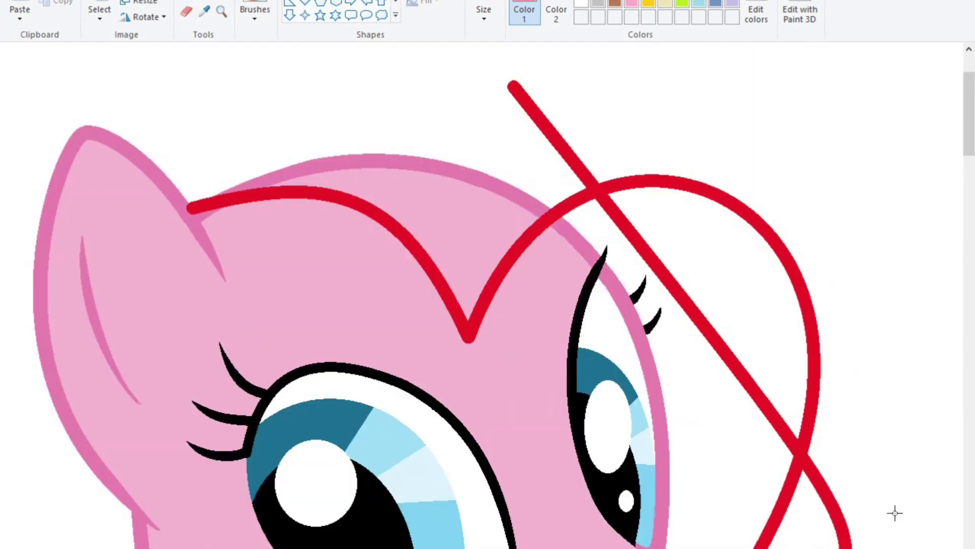
scroll(892, 514, down, 2)
key(ctrl+z)
drag(419, 328, 583, 192)
- Draw the red curves forming the top of the large pony's mane, working back over the ear
click(99, 13)
scroll(488, 305, left, 8)
mouse_move(254, 81)
mouse_down()
mouse_move(227, 361)
mouse_move(203, 349)
mouse_up()
scroll(886, 169, up, 1)
drag(886, 169, 515, 260)
drag(700, 215, 647, 69)
mouse_move(515, 260)
mouse_down()
mouse_move(322, 483)
mouse_move(213, 319)
mouse_up()
scroll(213, 319, up, 1)
drag(468, 528, 549, 365)
- Draw the rounded back lobe of the large pony's mane and undo the last curve below it
scroll(549, 366, down, 1)
drag(207, 284, 327, 479)
drag(228, 381, 124, 276)
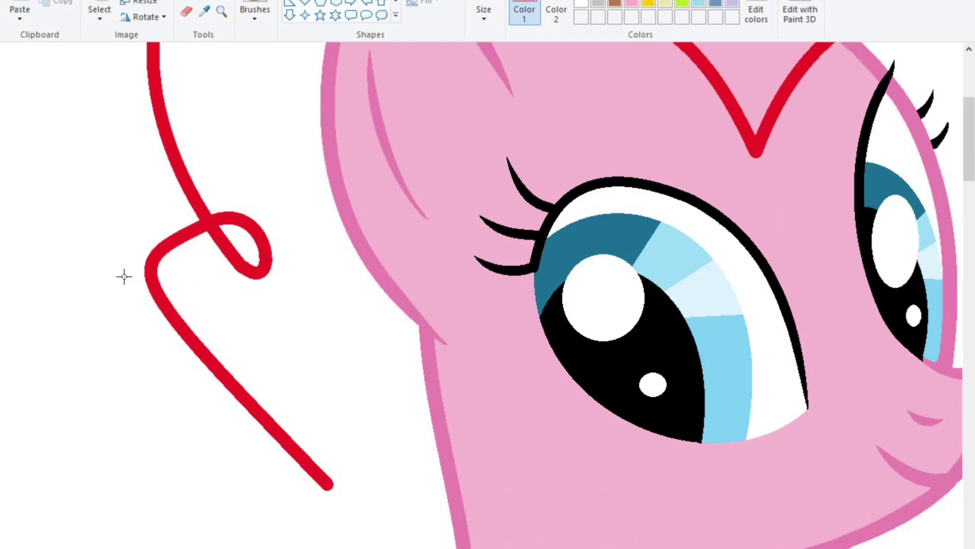
scroll(124, 277, down, 3)
mouse_move(305, 315)
mouse_down()
mouse_move(338, 337)
mouse_move(259, 548)
mouse_up()
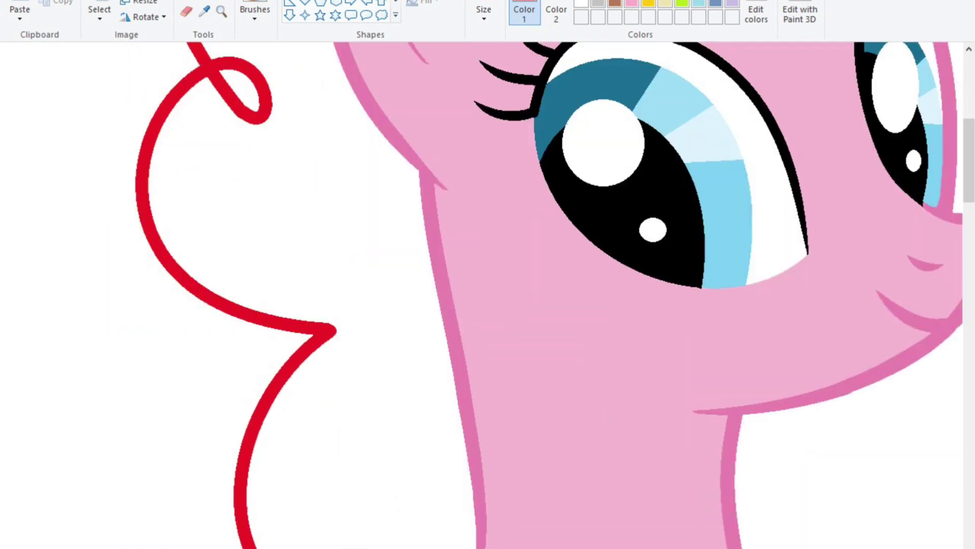
key(ctrl+z)
- Draw the mane's inner edge along the neck as two red lobes meeting at a point
mouse_move(414, 179)
mouse_down()
mouse_move(488, 236)
mouse_move(437, 425)
mouse_up()
drag(483, 305, 574, 315)
scroll(448, 451, down, 3)
drag(436, 270, 431, 482)
drag(482, 376, 574, 376)
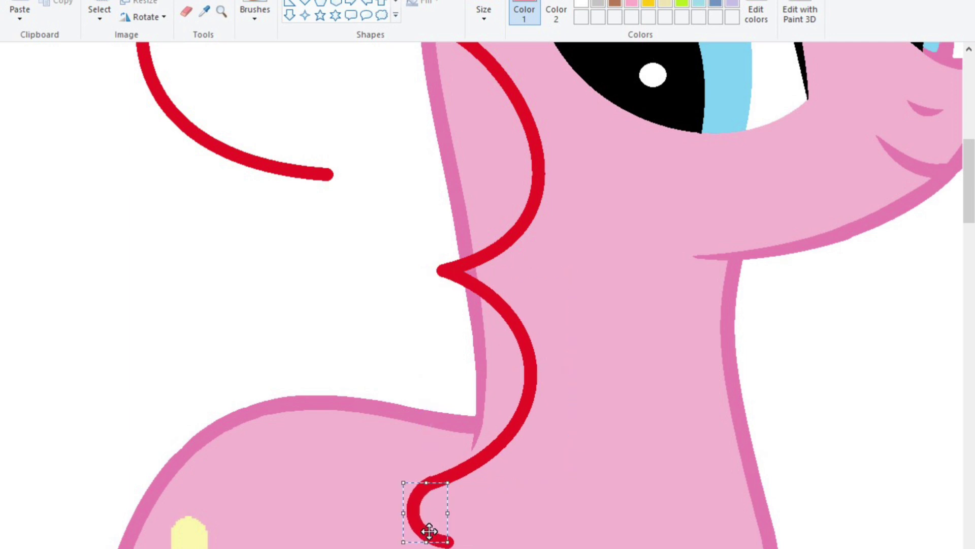
- Finish the large pony's lower mane with a small curled tip and a curve sweeping up the back
mouse_move(447, 541)
mouse_down()
mouse_move(344, 197)
mouse_move(447, 541)
mouse_up()
key(ctrl+z)
drag(386, 356, 96, 331)
key(ctrl+Page_Down)
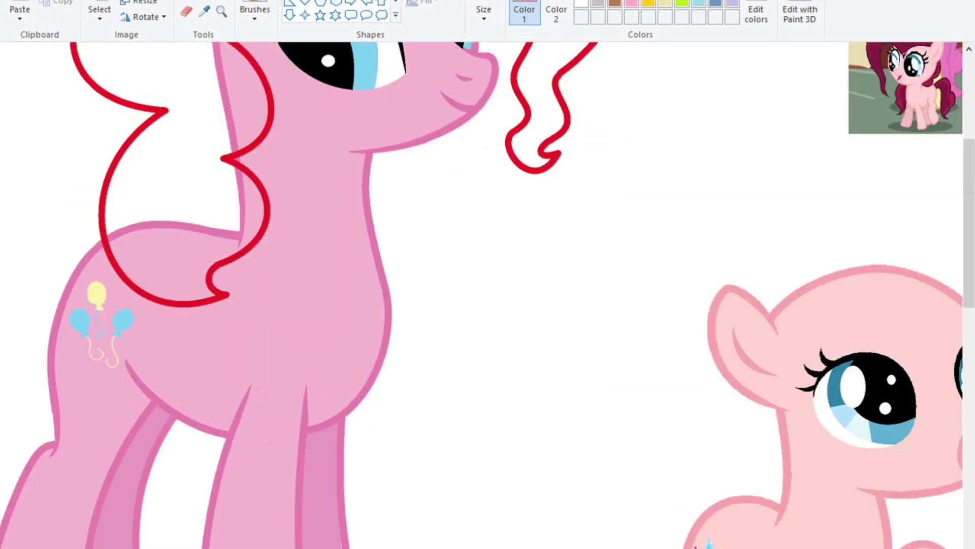
- Draw the large pony's tail in red from the rump over the top and down to the outer lobe
key(ctrl+Page_Up)
drag(805, 457, 475, 287)
drag(457, 254, 610, 83)
scroll(406, 305, down, 5)
drag(201, 322, 129, 546)
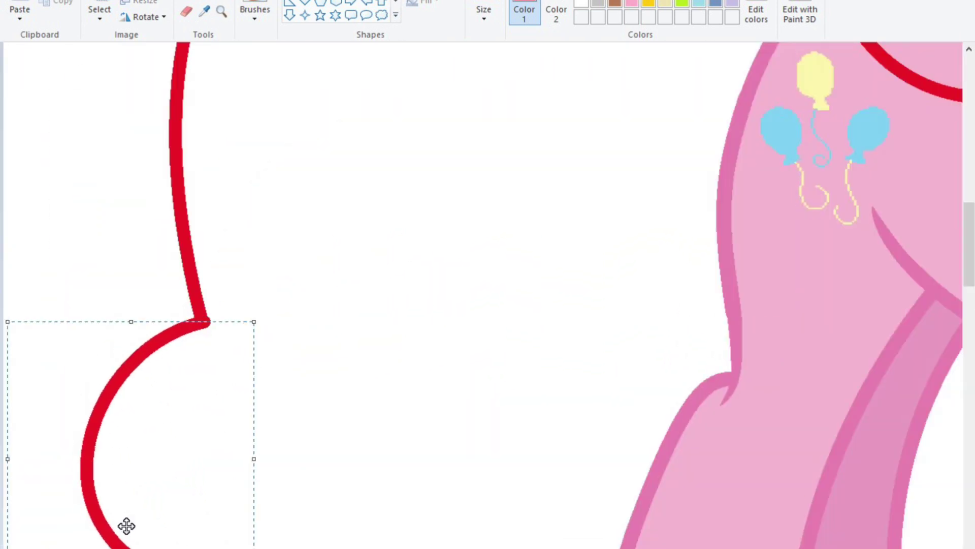
- Draw the lower red curves of the large pony's tail, including its curled bottom end
scroll(127, 526, down, 6)
drag(261, 283, 272, 534)
drag(228, 386, 300, 436)
drag(442, 193, 365, 546)
- Draw the inner edge of the large pony's tail in red, ending with an inward curve near the top
scroll(451, 501, up, 6)
drag(485, 173, 558, 503)
scroll(521, 465, up, 6)
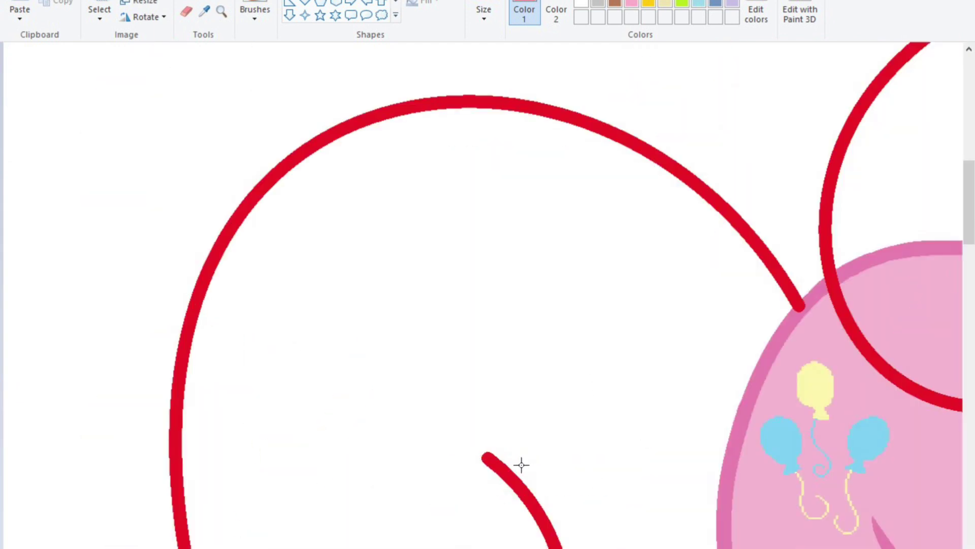
drag(522, 464, 484, 331)
key(ctrl+Page_Down)
key(ctrl+Page_Up)
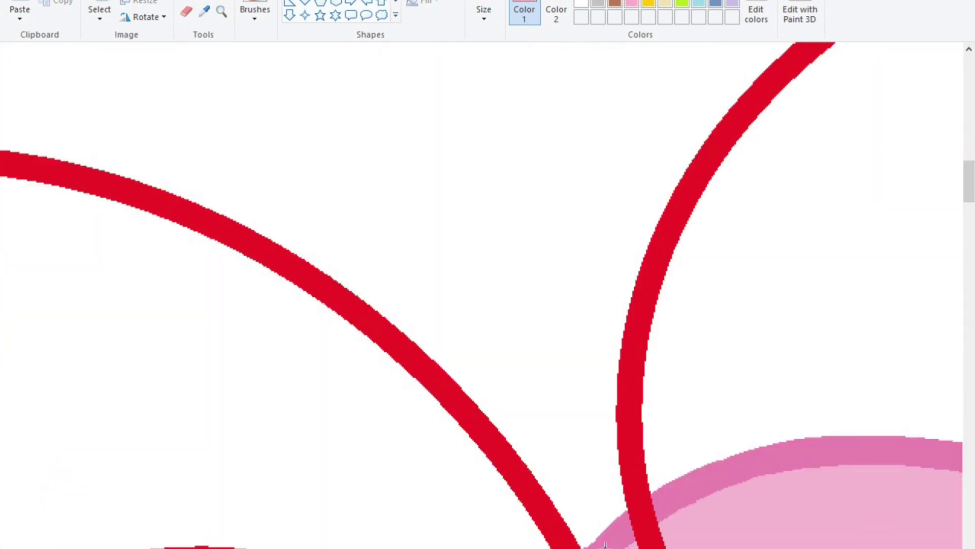
key(ctrl+Page_Down)
scroll(583, 349, up, 5)
- Set the line size to the thinnest option and sharpen the tip of the large pony's lower mane
click(484, 13)
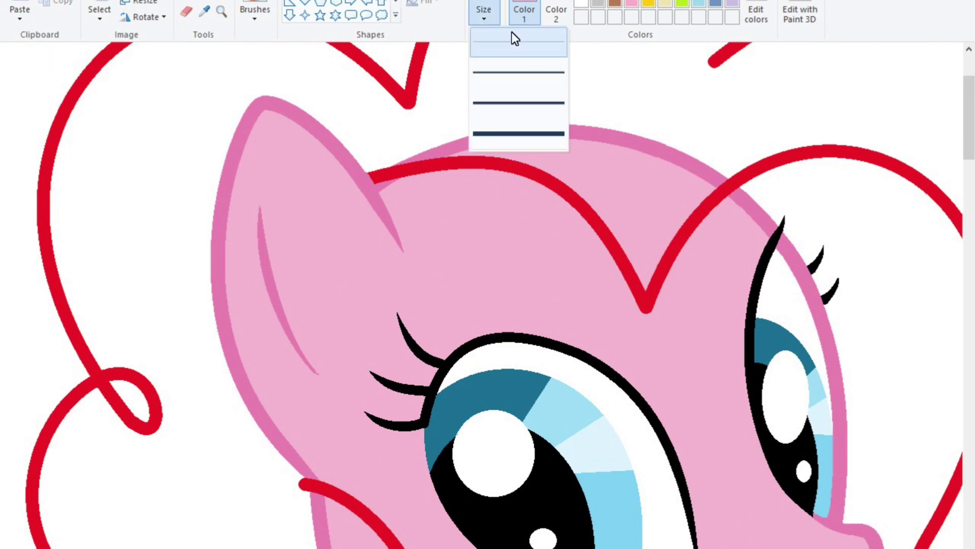
click(515, 38)
key(ctrl+Page_Up)
drag(460, 158, 565, 176)
key(ctrl+Page_Down)
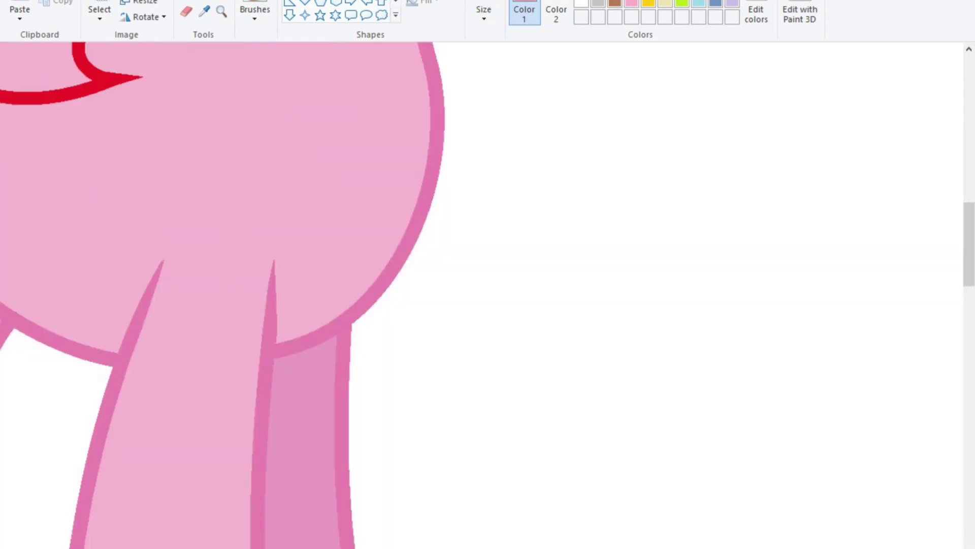
- Sharpen the corners and bottom tip of the large pony's tail outline with thin red triangles filled in red
key(ctrl+Page_Up)
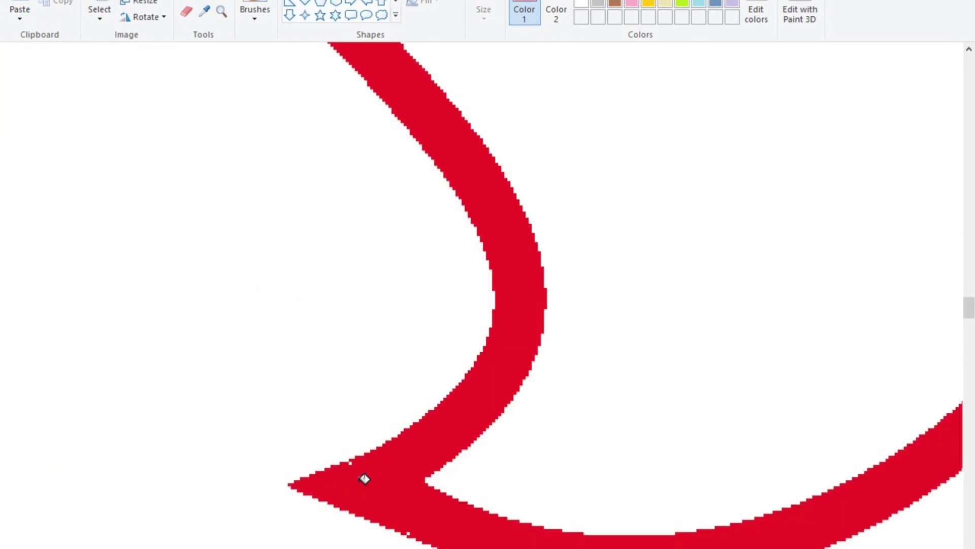
scroll(365, 478, up, 3)
key(ctrl+Page_Up)
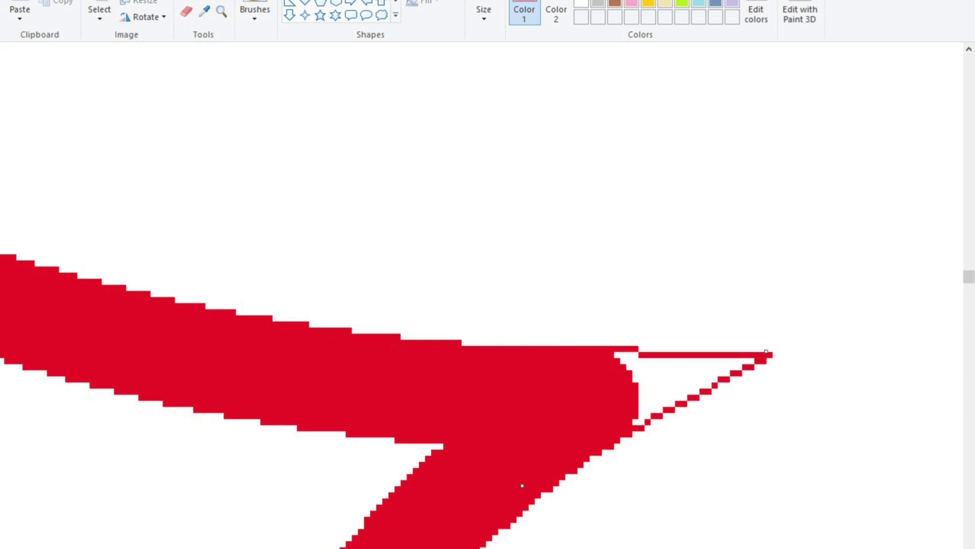
key(ctrl+Page_Down)
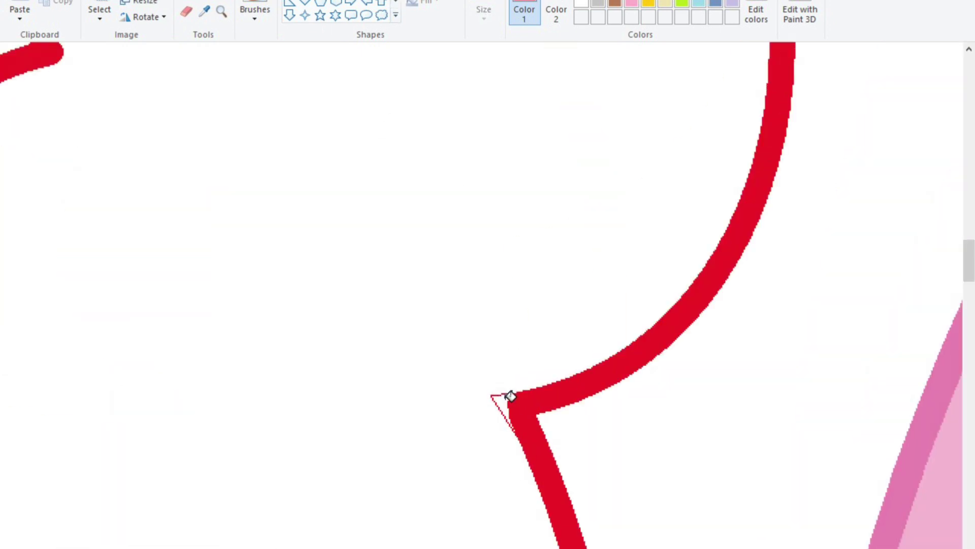
scroll(517, 435, left, 5)
key(ctrl+Page_Down)
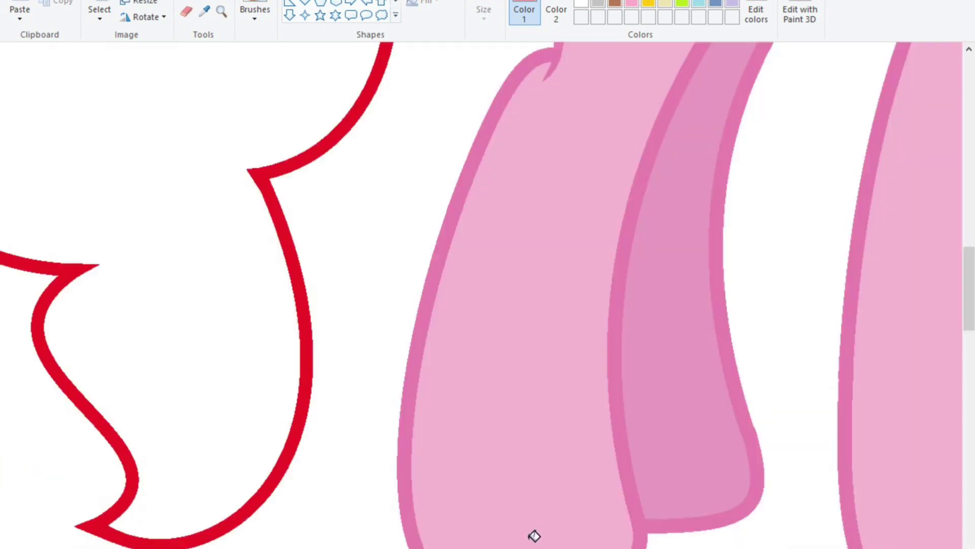
key(ctrl+Page_Up)
key(ctrl+Page_Up)
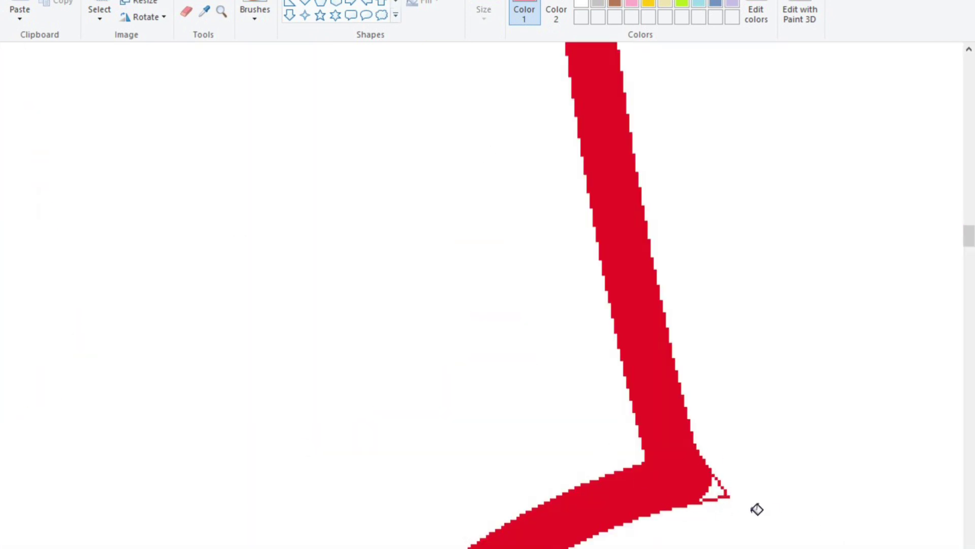
key(ctrl+Page_Down)
- Sharpen the corner tips along the back edge of the large pony's mane with thin triangles filled in red
key(ctrl+Page_Up)
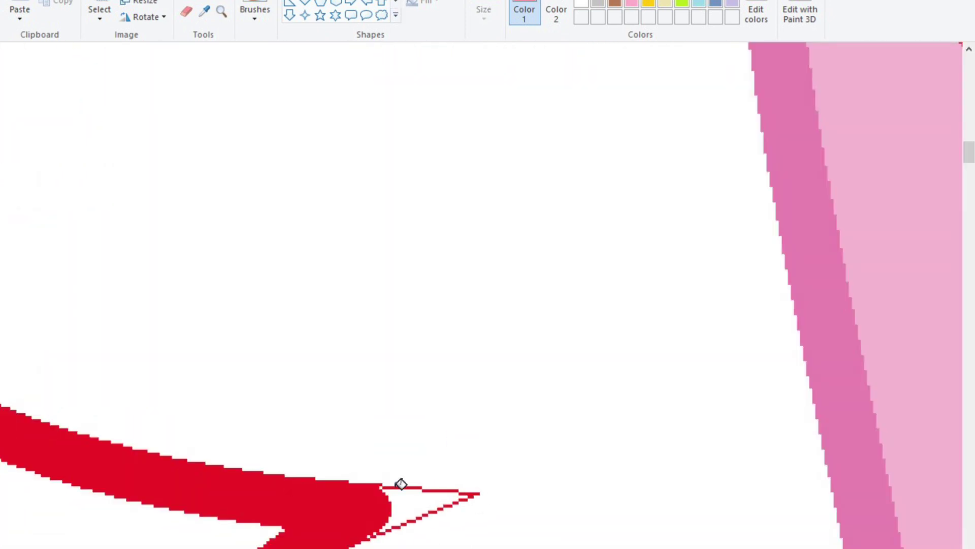
scroll(484, 522, down, 5)
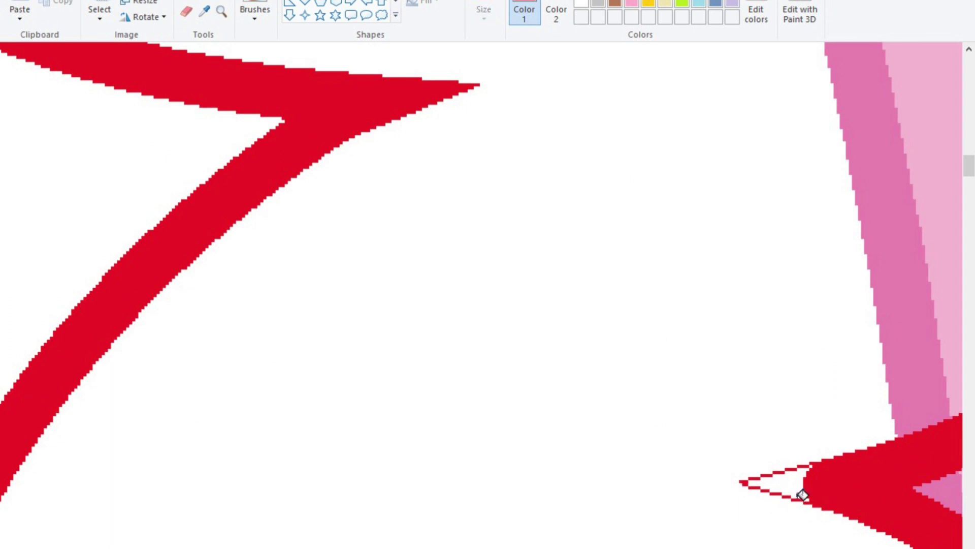
key(ctrl+Page_Down)
scroll(508, 304, up, 3)
key(ctrl+Page_Up)
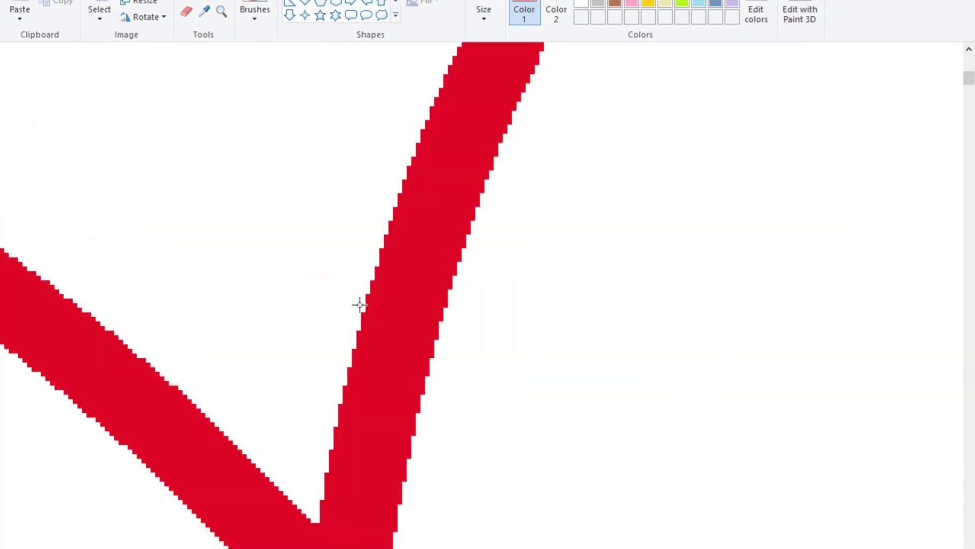
- Sharpen the large pony's upper mane notch, forehead hairline point and curled forelock tip with thin red outlines filled in red
scroll(359, 305, down, 2)
click(321, 488)
key(ctrl+Page_Down)
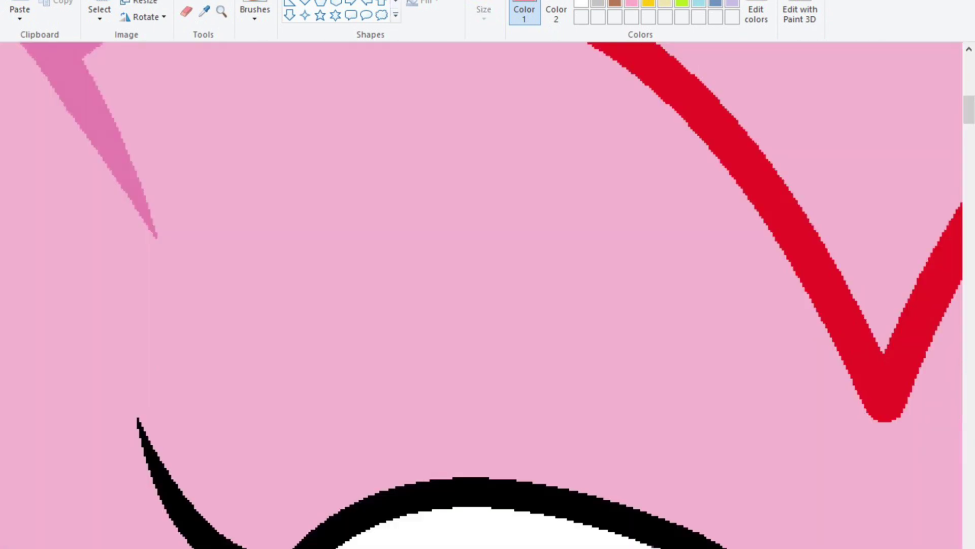
key(ctrl+Page_Up)
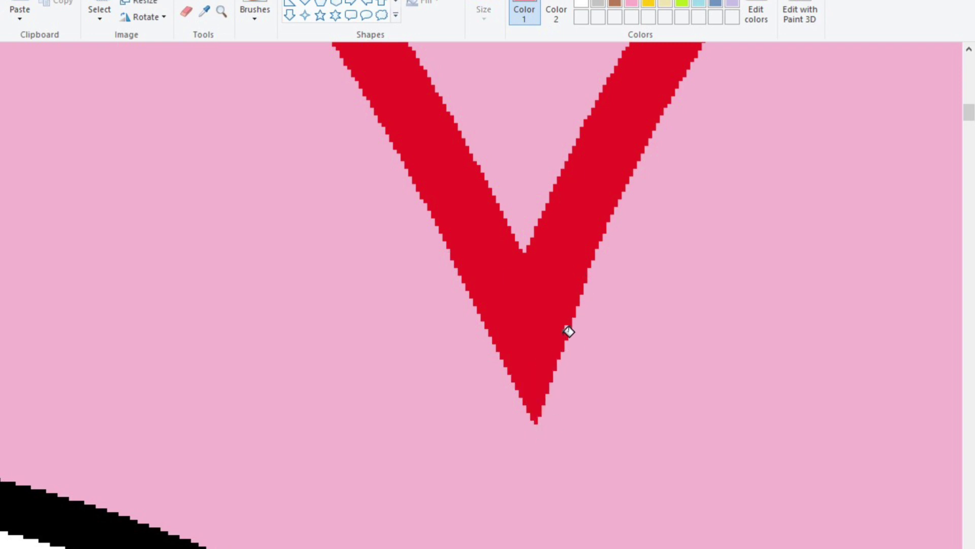
key(ctrl+Page_Down)
scroll(487, 294, down, 3)
key(ctrl+Page_Up)
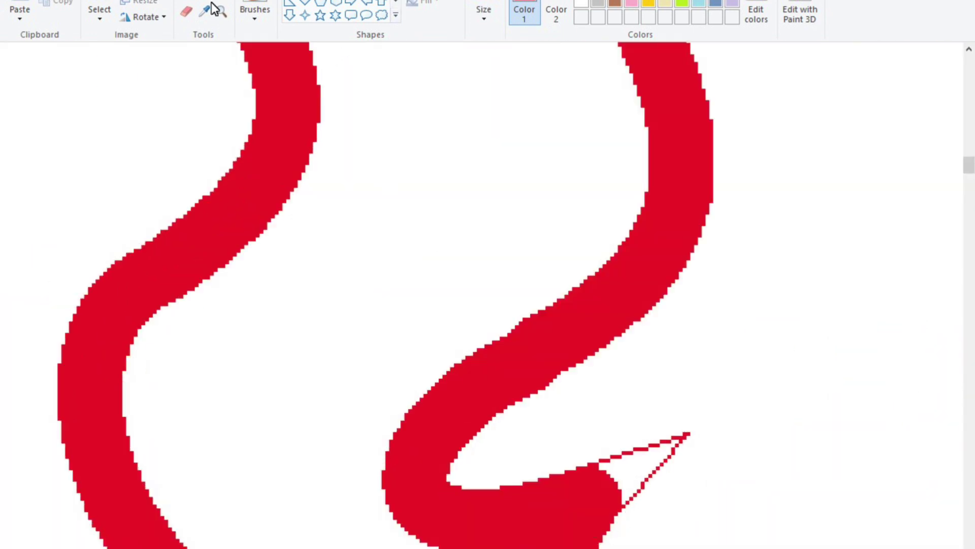
- Taper the overlapping end of the large pony's forelock line into a fine point with the eraser
key(ctrl+Page_Down)
scroll(487, 295, up, 3)
key(ctrl+Page_Up)
click(186, 11)
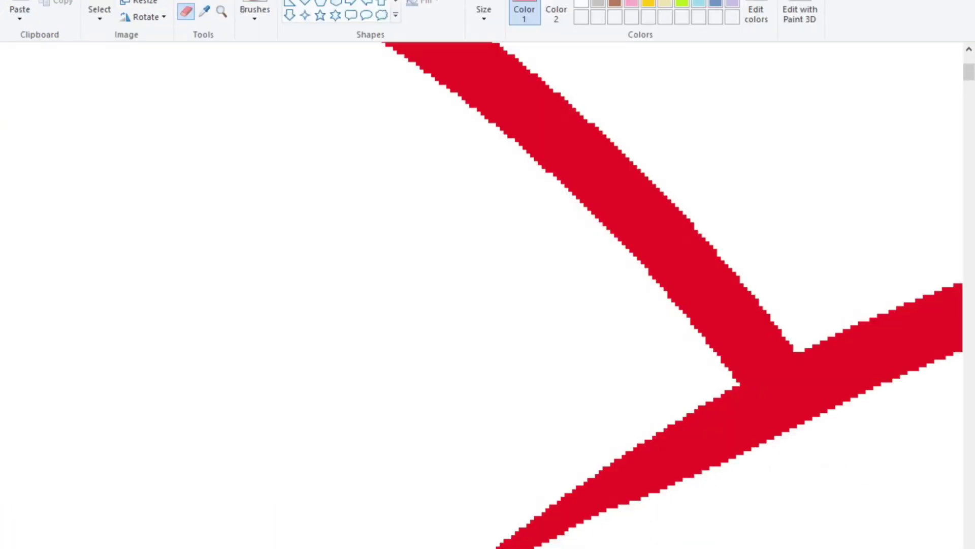
key(ctrl+Page_Down)
- Set a line size thinner than the outline and draw the curved inner strands in the large pony's upper mane
key(ctrl+Page_Up)
click(483, 14)
click(518, 133)
drag(467, 96, 665, 539)
drag(549, 315, 385, 237)
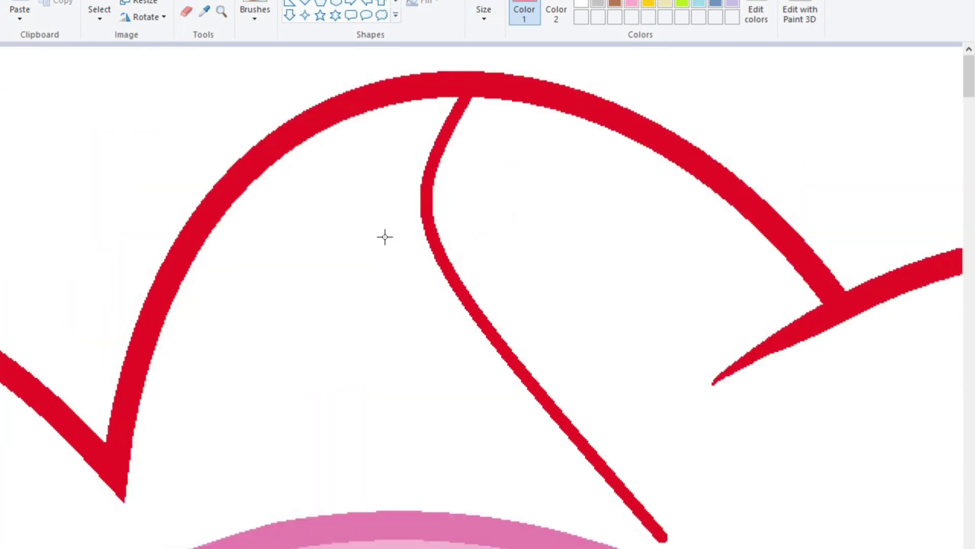
scroll(385, 236, down, 5)
drag(655, 391, 693, 523)
scroll(385, 237, up, 5)
drag(487, 107, 356, 538)
scroll(322, 273, down, 5)
drag(483, 422, 546, 544)
- Draw the thinner red inner strand lines through the large pony's back mane and tail
key(ctrl+Page_Down)
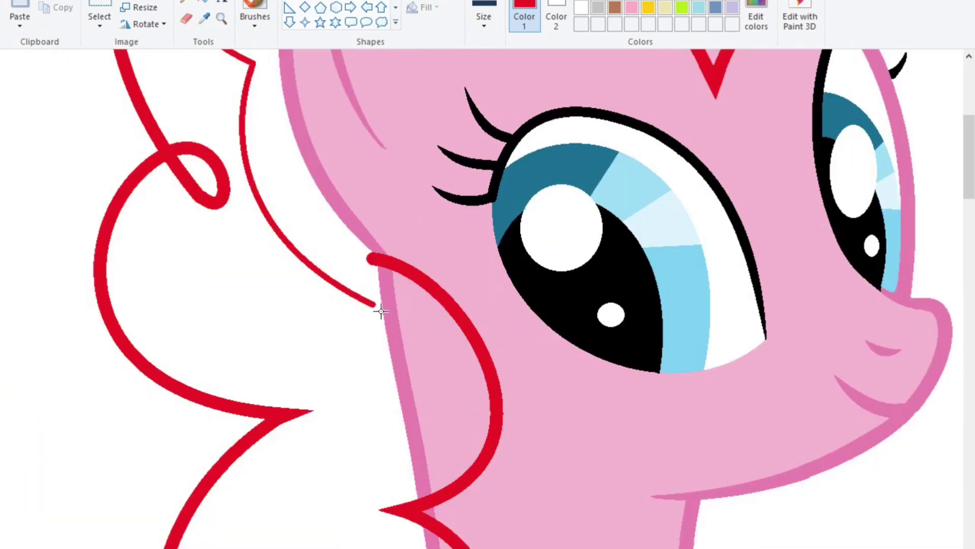
key(ctrl+Page_Down)
scroll(344, 464, down, 5)
scroll(696, 497, up, 3)
mouse_move(277, 51)
mouse_down()
mouse_move(327, 270)
mouse_move(339, 227)
mouse_move(483, 331)
mouse_up()
- Fill the large pony's mane and tail with the reference's bright pink, and sample its dark magenta for the hair outlines
click(203, 19)
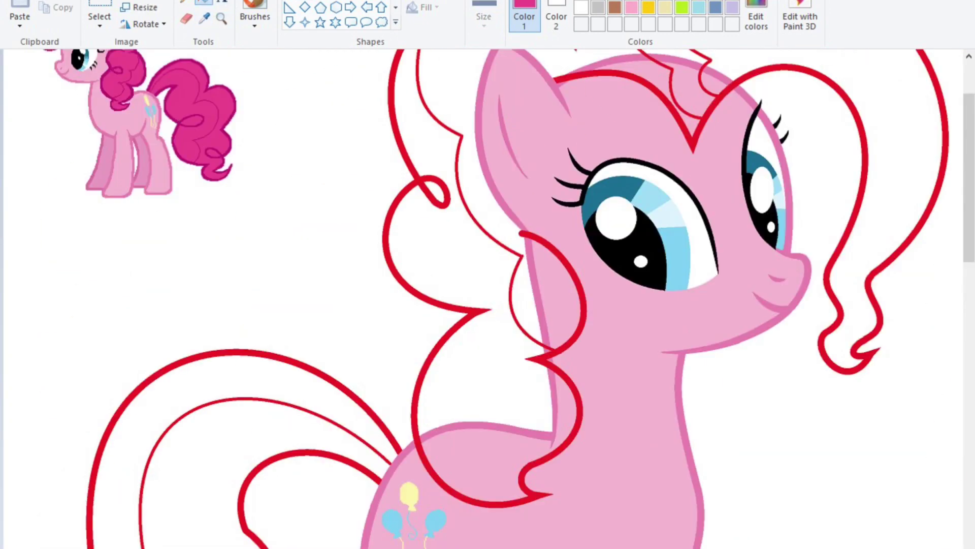
click(496, 458)
scroll(545, 375, up, 2)
click(541, 452)
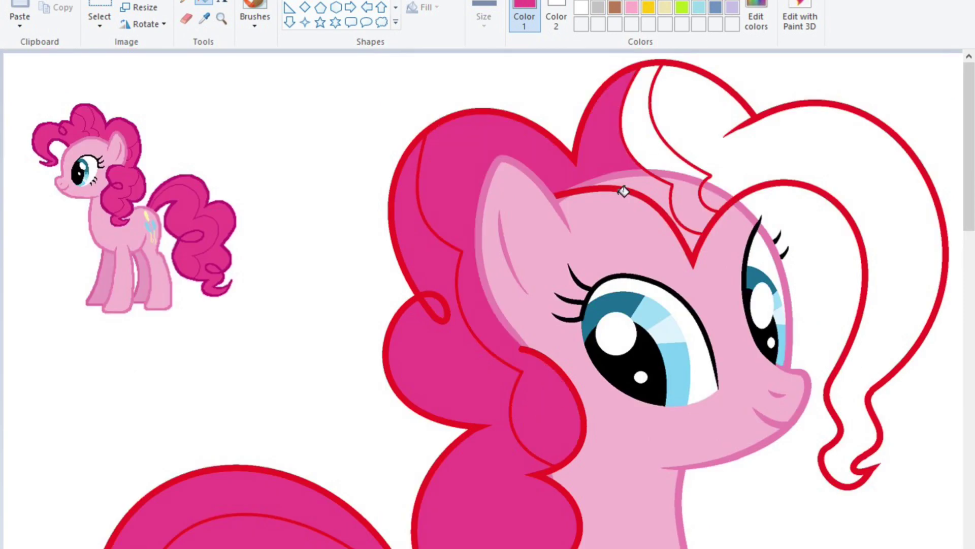
click(670, 166)
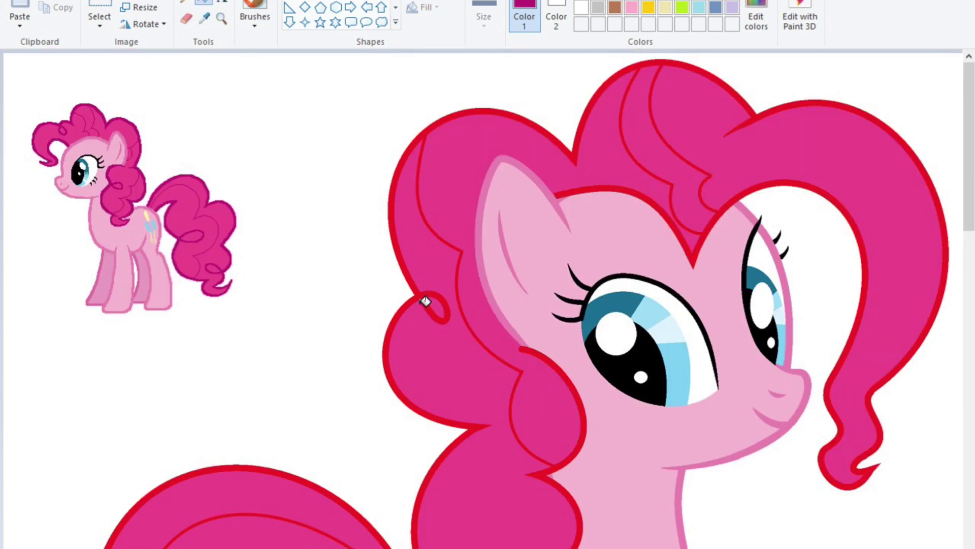
drag(456, 231, 397, 110)
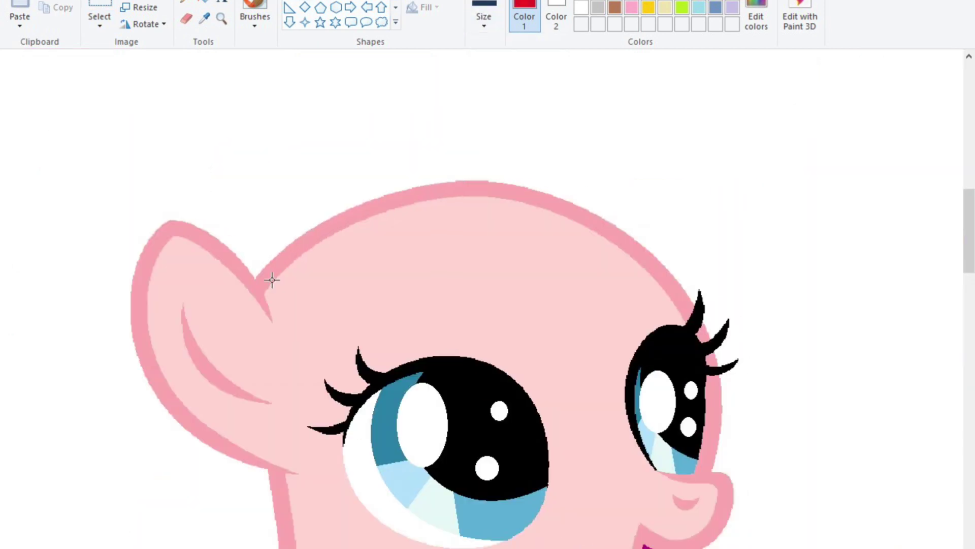
- Draw the small pink pony's red hairline across the forehead, arching past the far eye into a curled forelock end
drag(254, 275, 546, 348)
drag(386, 239, 525, 302)
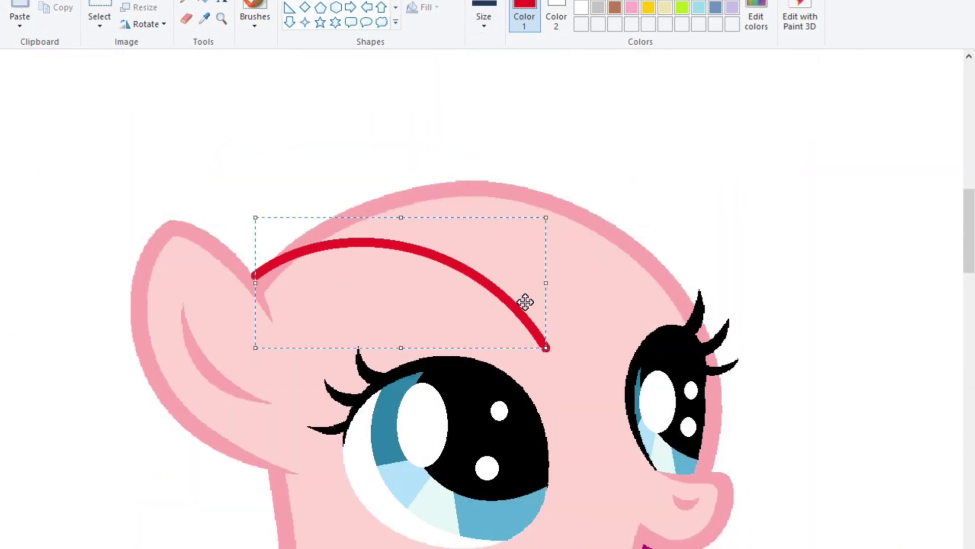
drag(546, 348, 794, 325)
drag(671, 335, 701, 193)
scroll(777, 380, down, 3)
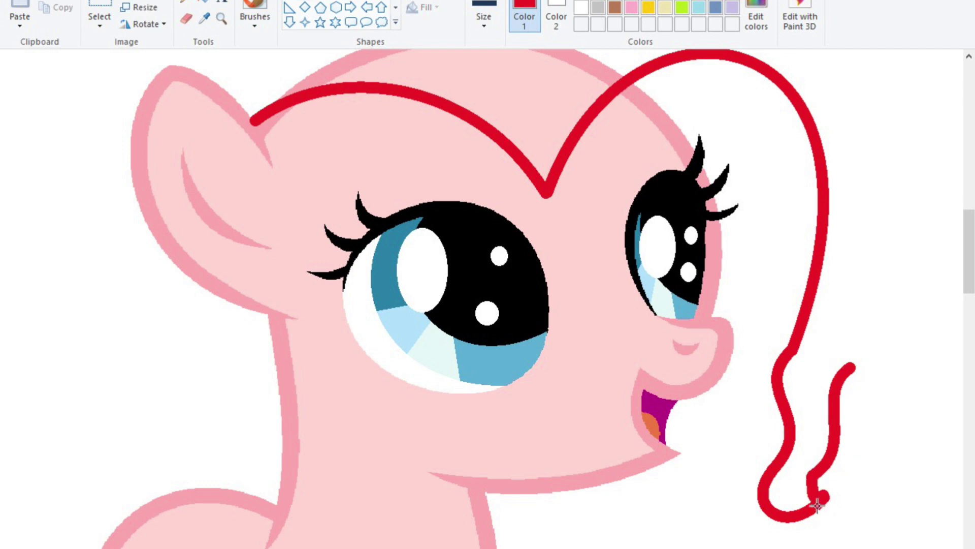
- Draw the outer edge of the small pink pony's forelock and the rounded crest above its head in red
scroll(838, 513, up, 3)
drag(860, 522, 540, 279)
drag(711, 356, 871, 289)
scroll(871, 290, up, 3)
scroll(636, 383, down, 6)
drag(628, 71, 272, 173)
drag(406, 127, 355, 51)
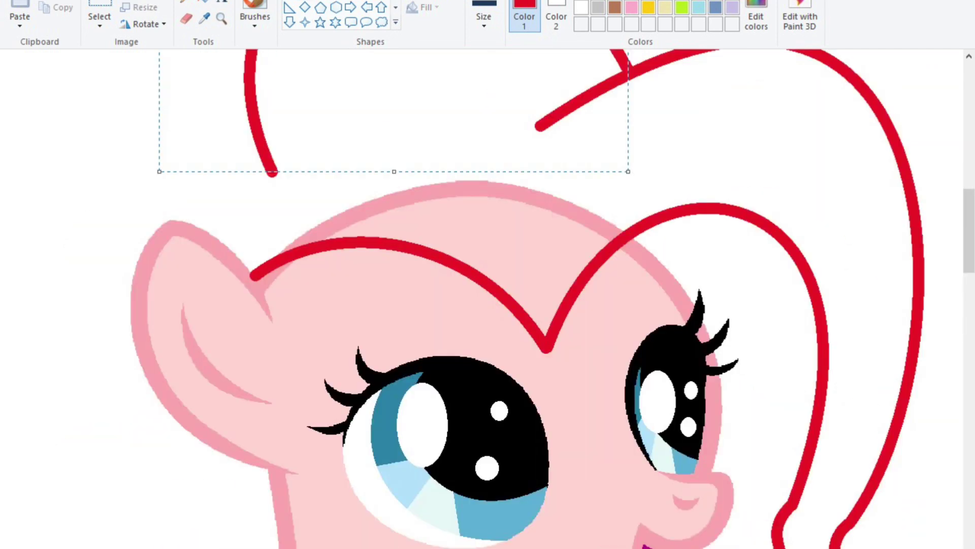
- Draw the small pink pony's back mane as a large upper curve and a smaller lower curve meeting the back
scroll(487, 305, left, 3)
drag(350, 500, 256, 81)
drag(304, 295, 203, 254)
scroll(403, 464, down, 2)
drag(424, 501, 326, 326)
- Draw the small pink pony's tail outline in red curves, with its inner edge ending at the rump
scroll(592, 217, down, 5)
scroll(592, 217, right, 5)
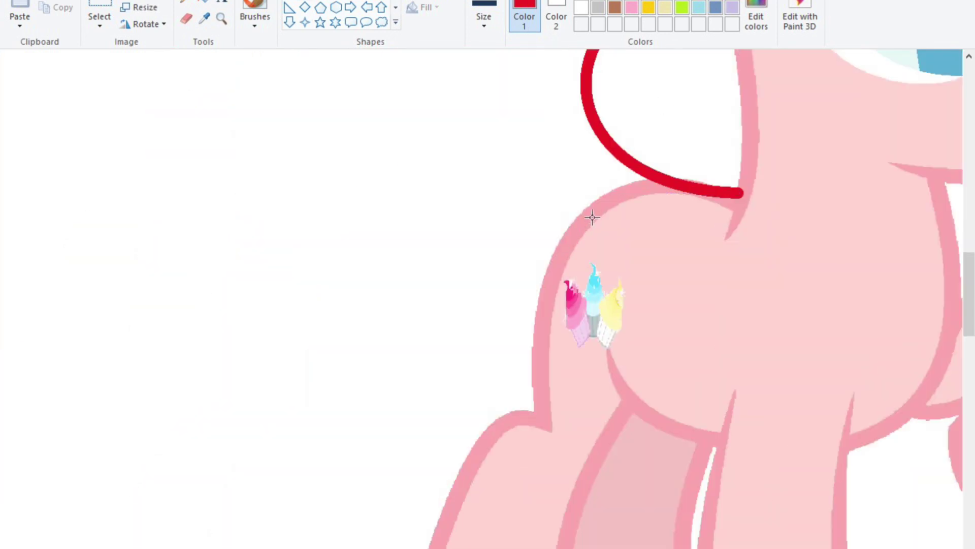
drag(592, 218, 293, 434)
drag(442, 325, 386, 61)
scroll(306, 326, down, 3)
drag(269, 203, 278, 485)
drag(274, 345, 404, 454)
drag(278, 485, 413, 207)
scroll(532, 440, up, 3)
drag(414, 366, 566, 229)
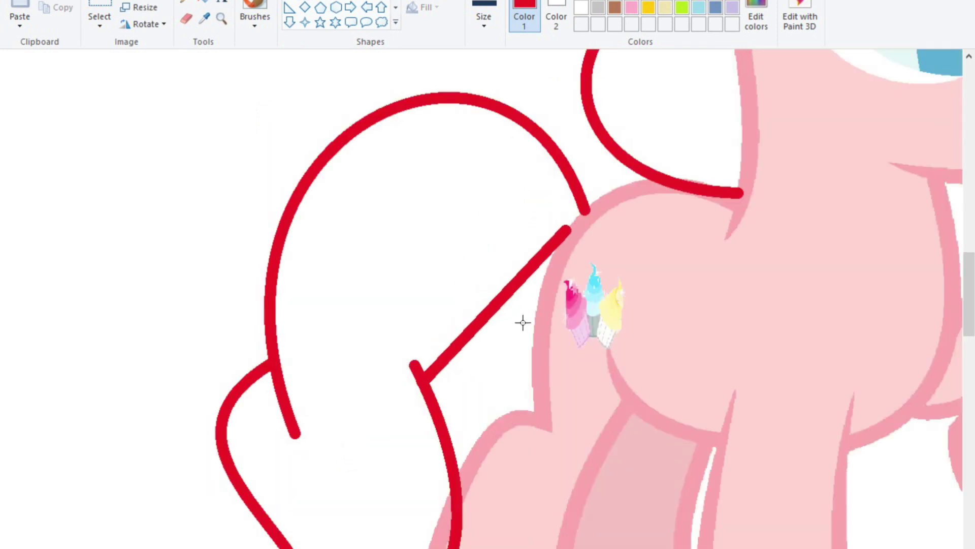
- Sharpen the small pink pony's tail corner and curled forelock tip with thin red lines
scroll(522, 322, down, 5)
scroll(468, 307, up, 10)
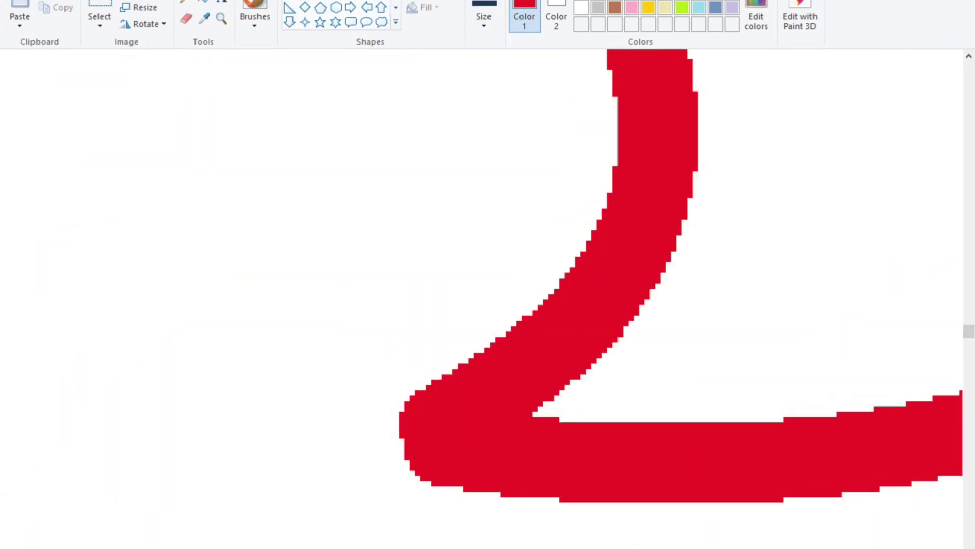
click(383, 444)
scroll(383, 444, down, 5)
scroll(749, 473, up, 5)
drag(749, 473, 782, 471)
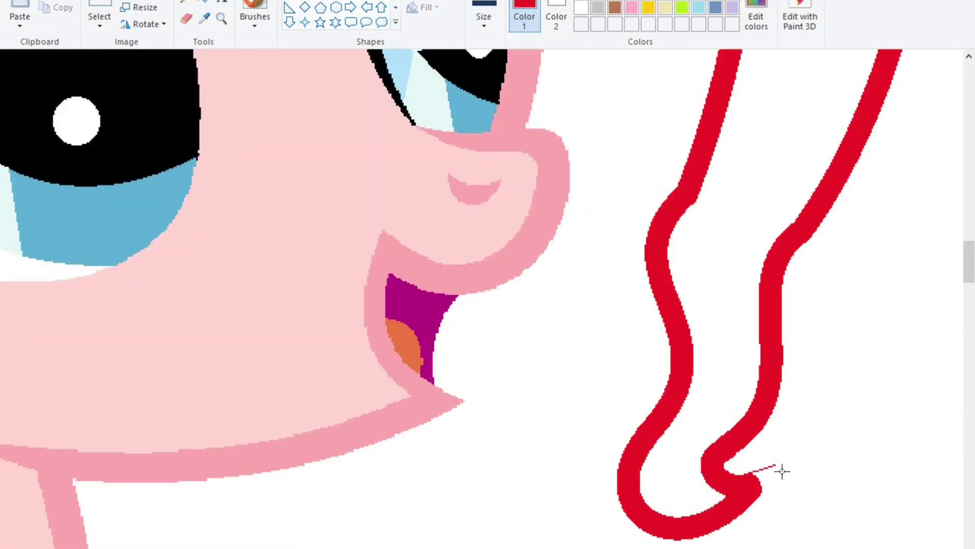
- Taper the overlapping ends of the small pink pony's forelock and crest lines with the eraser
scroll(713, 472, down, 2)
click(186, 19)
scroll(582, 161, up, 3)
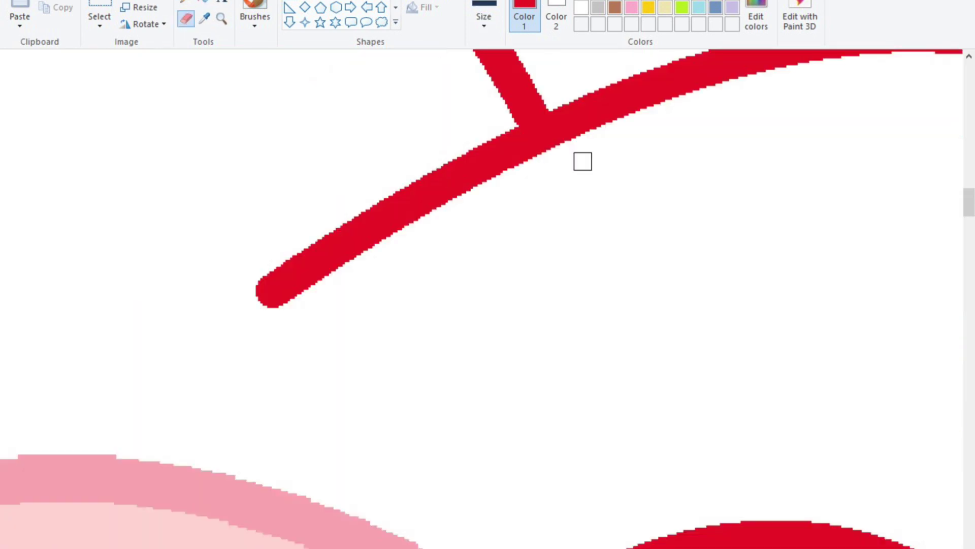
drag(439, 211, 284, 277)
scroll(285, 276, down, 3)
scroll(457, 307, up, 3)
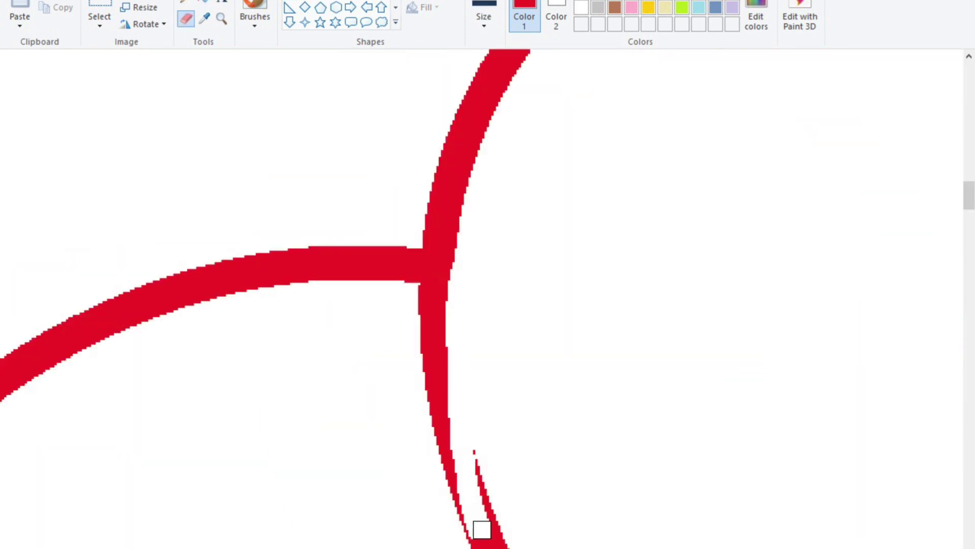
drag(481, 529, 475, 452)
- Erase along the end of the small pink pony's upper back mane line to taper it into a point
scroll(476, 452, down, 3)
scroll(576, 319, up, 3)
drag(754, 442, 825, 480)
scroll(825, 480, down, 3)
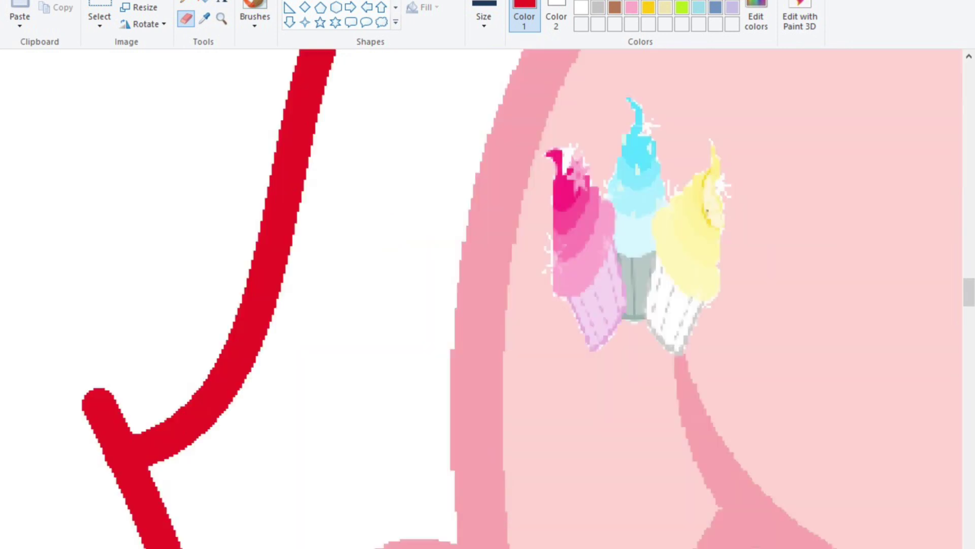
scroll(297, 99, up, 3)
drag(681, 134, 759, 330)
key(ctrl+z)
key(ctrl+z)
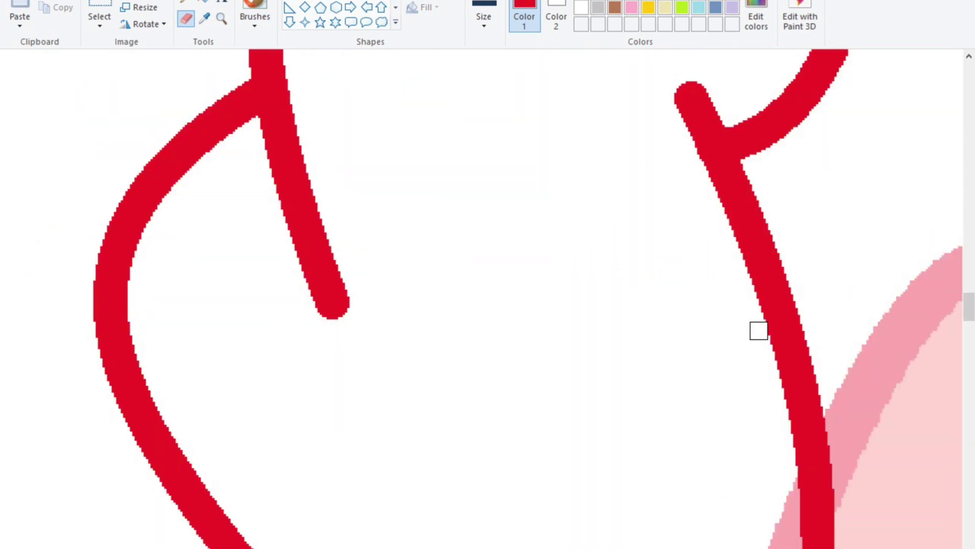
- Taper the overlapping line ends inside the small pink pony's tail with the eraser
drag(303, 168, 330, 300)
scroll(542, 431, down, 3)
scroll(512, 126, up, 3)
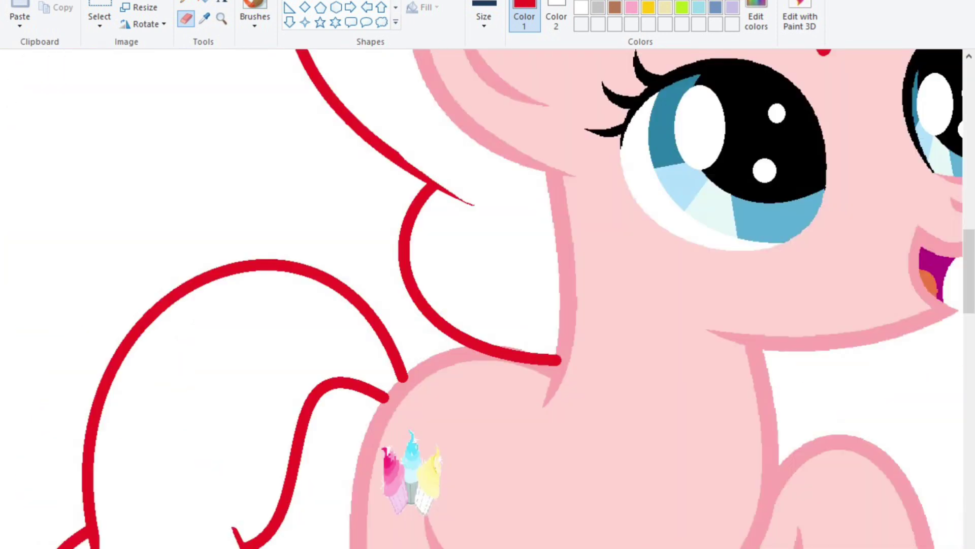
- Trim the small pink pony's hair line ends with the coat outline's pink, and fill the head area above the hairline white
click(511, 126)
scroll(584, 428, down, 2)
scroll(603, 492, down, 3)
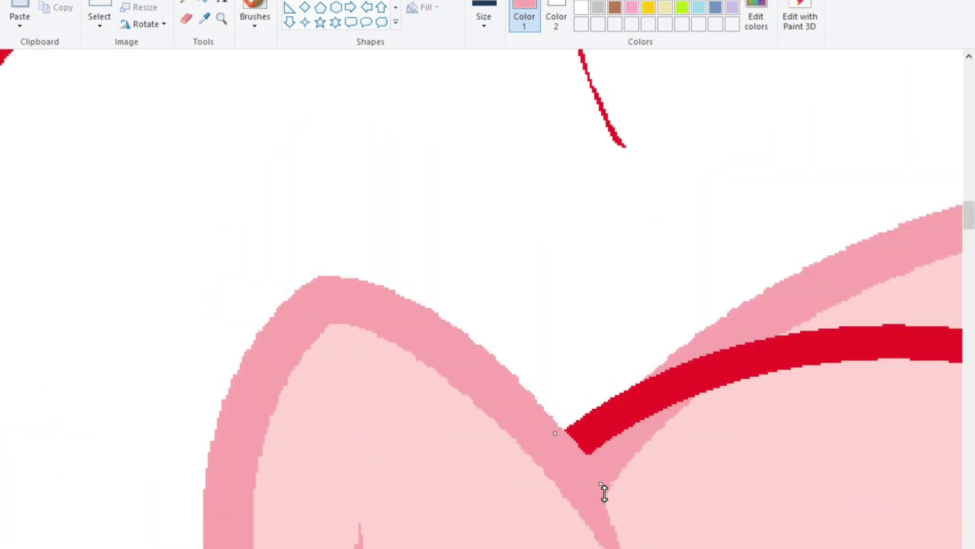
click(203, 2)
click(581, 9)
scroll(269, 503, up, 3)
click(784, 423)
scroll(510, 496, down, 1)
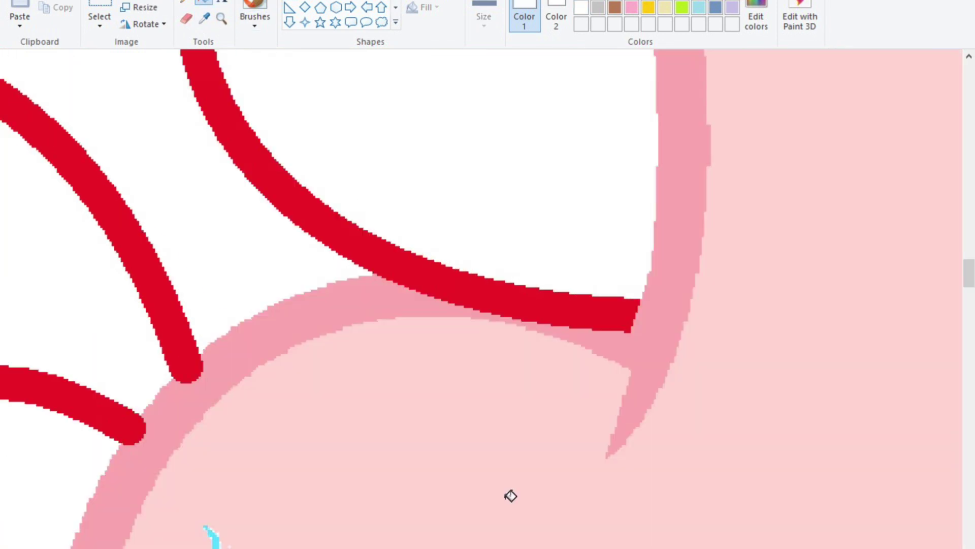
scroll(226, 398, down, 3)
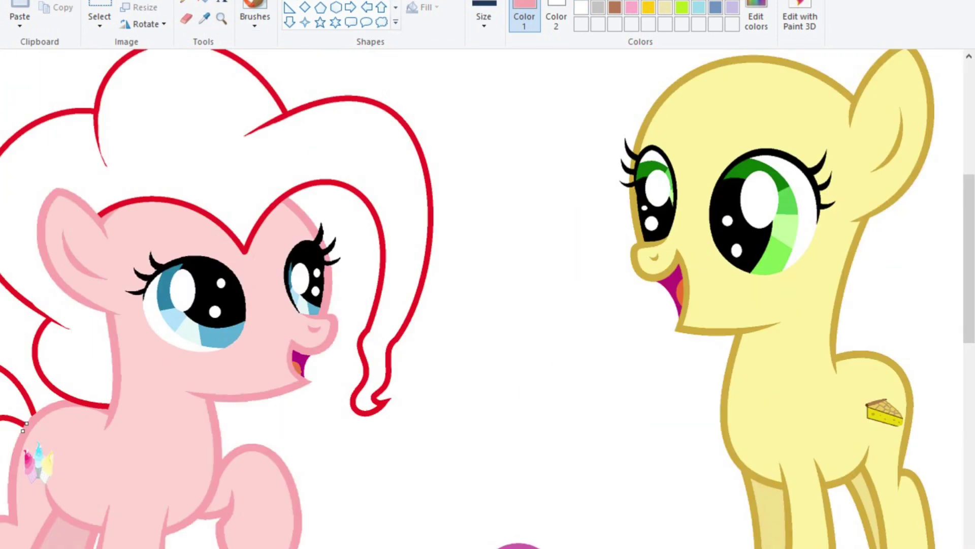
- Sample the dark maroon from the small pony's reference picture and recolor its mane and tail outlines with it
scroll(363, 190, left, 3)
scroll(364, 190, up, 2)
click(205, 19)
click(544, 239)
scroll(395, 479, down, 1)
click(424, 442)
- Fill the small pink pony's mane and tail with the wine red sampled from the reference picture
scroll(395, 478, down, 3)
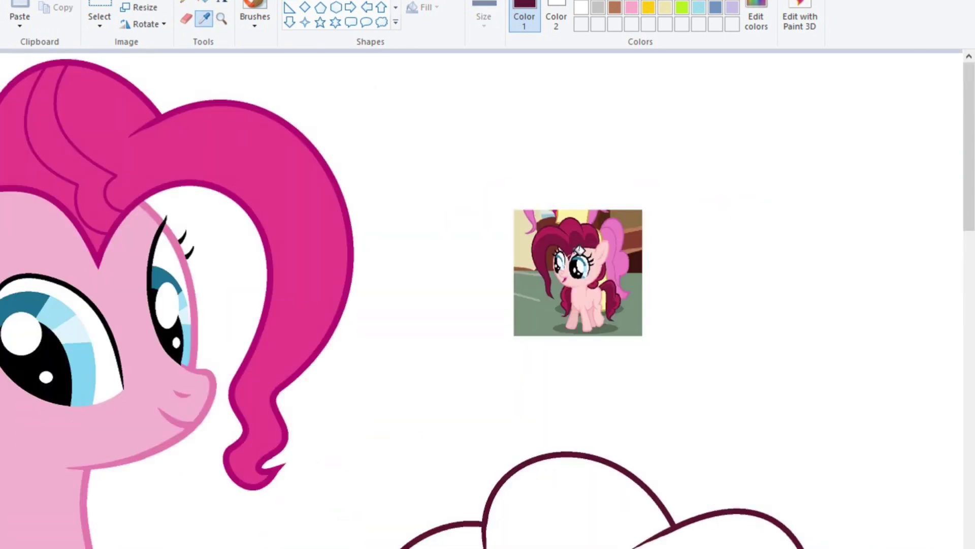
scroll(356, 305, up, 6)
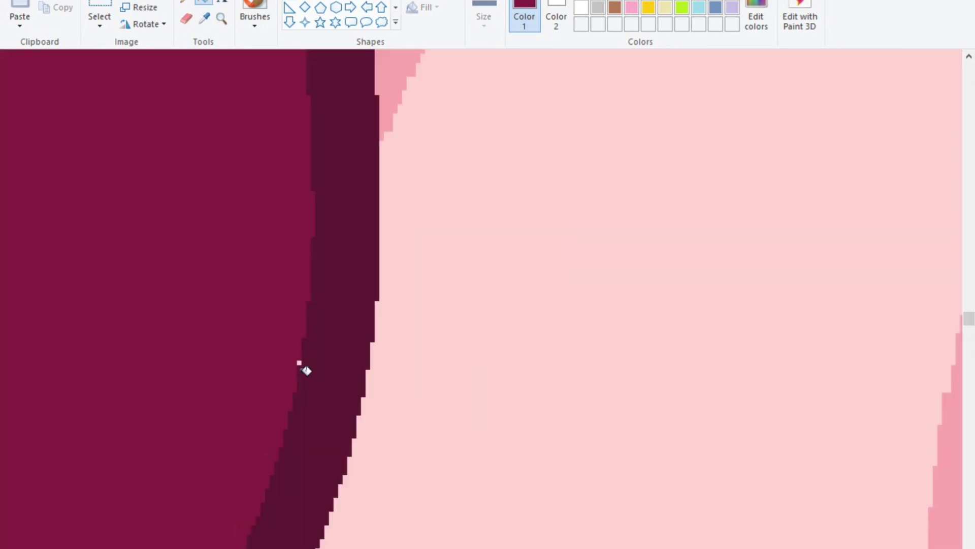
scroll(306, 370, down, 4)
- Sample a brighter magenta and draw thin curved stripe lines across the small pink pony's forelock and upper mane
click(205, 19)
scroll(350, 471, up, 3)
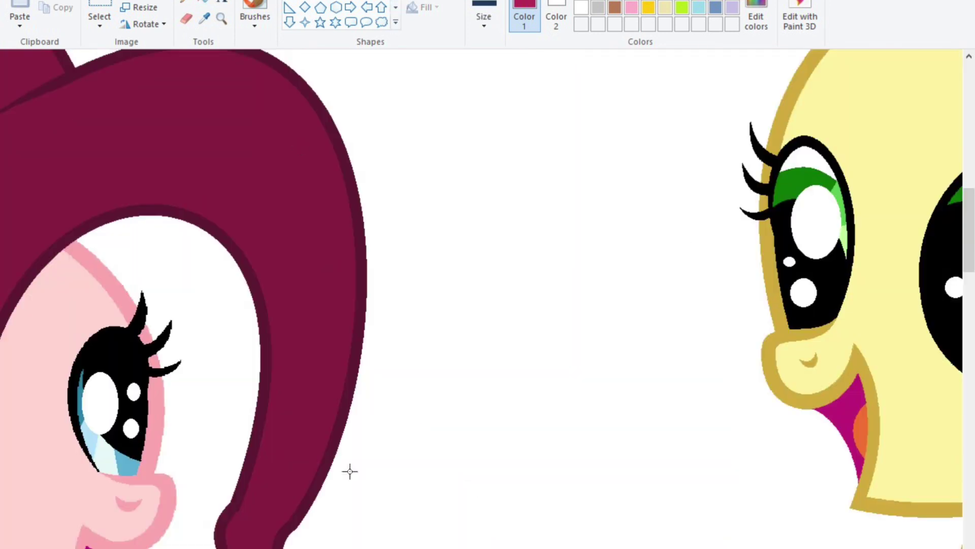
scroll(656, 261, left, 3)
scroll(531, 228, left, 3)
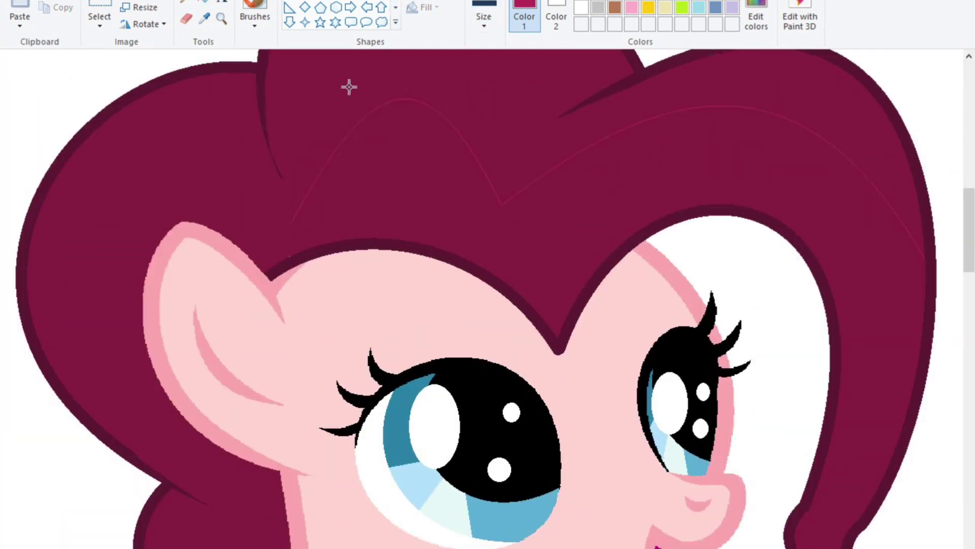
scroll(648, 203, up, 1)
scroll(464, 94, right, 2)
drag(487, 50, 71, 378)
scroll(200, 181, down, 1)
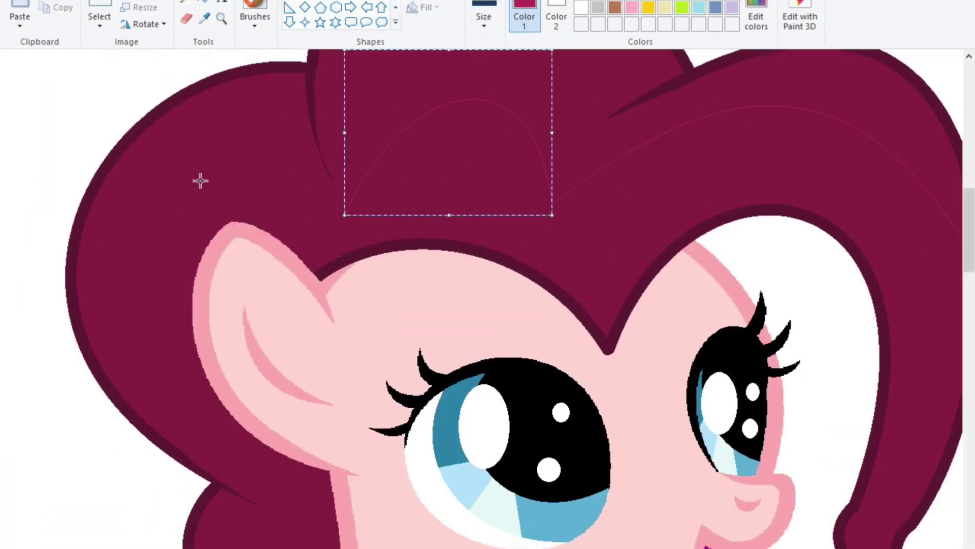
- Continue the thin curved stripe lines down the small pink pony's mane and across its tail, and fill the outer hair with the brighter magenta
scroll(282, 335, down, 3)
scroll(352, 532, up, 1)
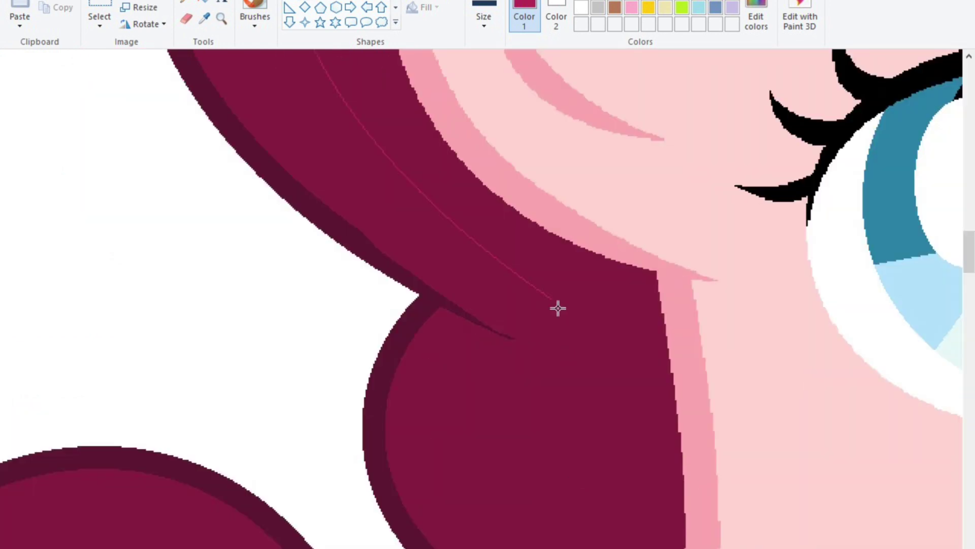
scroll(453, 473, down, 3)
scroll(283, 342, up, 3)
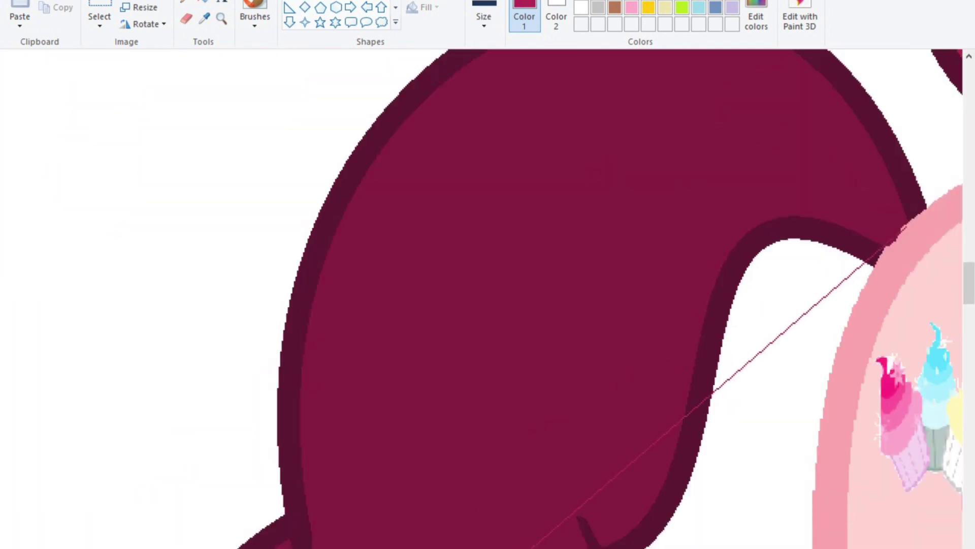
scroll(367, 137, down, 3)
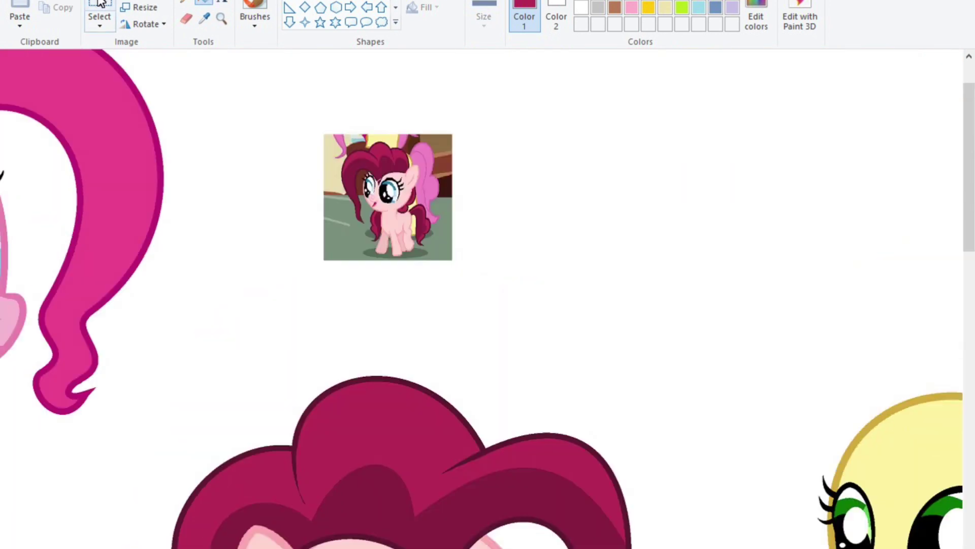
- Draw the yellow pony's red hairline across the forehead and the lock hanging in front of its face
scroll(863, 508, up, 3)
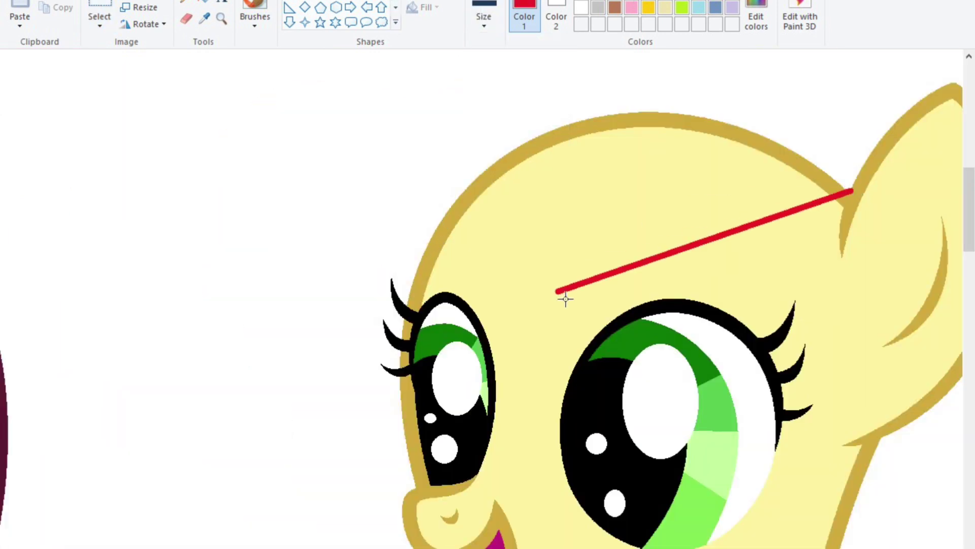
drag(566, 300, 652, 185)
drag(563, 300, 277, 546)
scroll(348, 496, down, 3)
drag(388, 60, 348, 496)
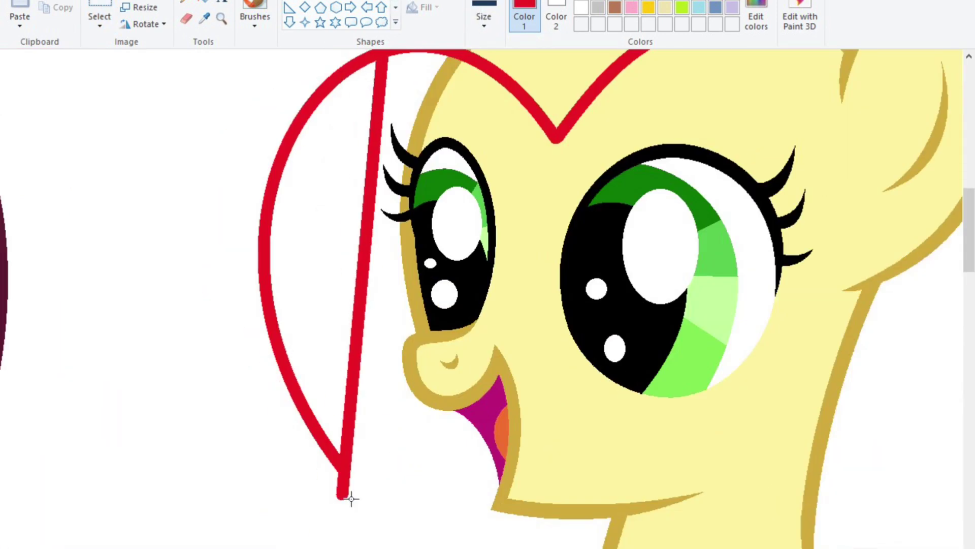
- Draw the red outer contour of the yellow pony's mane over the head and down behind the neck
scroll(348, 496, up, 6)
drag(142, 546, 410, 171)
drag(338, 186, 639, 203)
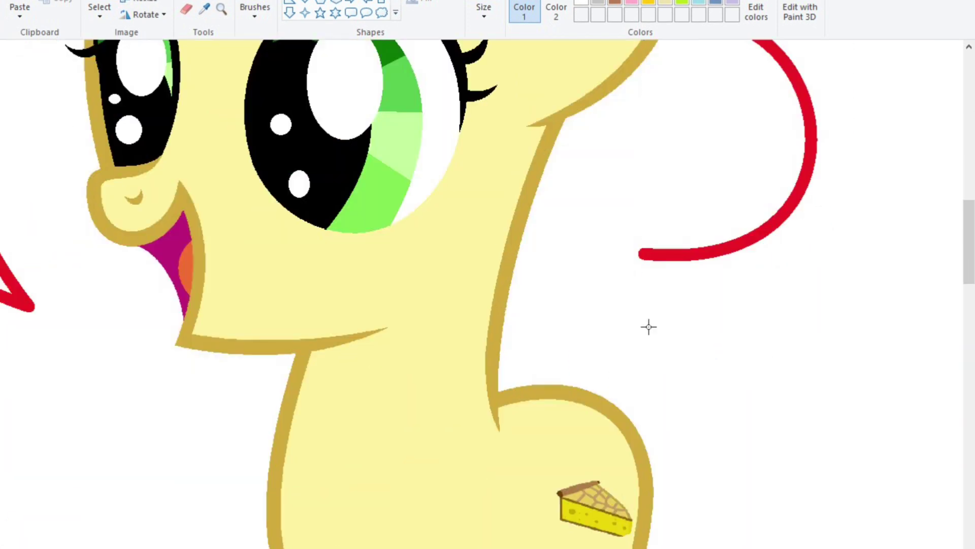
mouse_move(697, 250)
mouse_down()
mouse_move(540, 472)
mouse_move(497, 323)
mouse_up()
- Outline the yellow pony's wavy tail in red from the rump, with rounded lobes and a closing inner curve
mouse_move(305, 300)
mouse_down()
mouse_move(506, 350)
mouse_move(503, 401)
mouse_up()
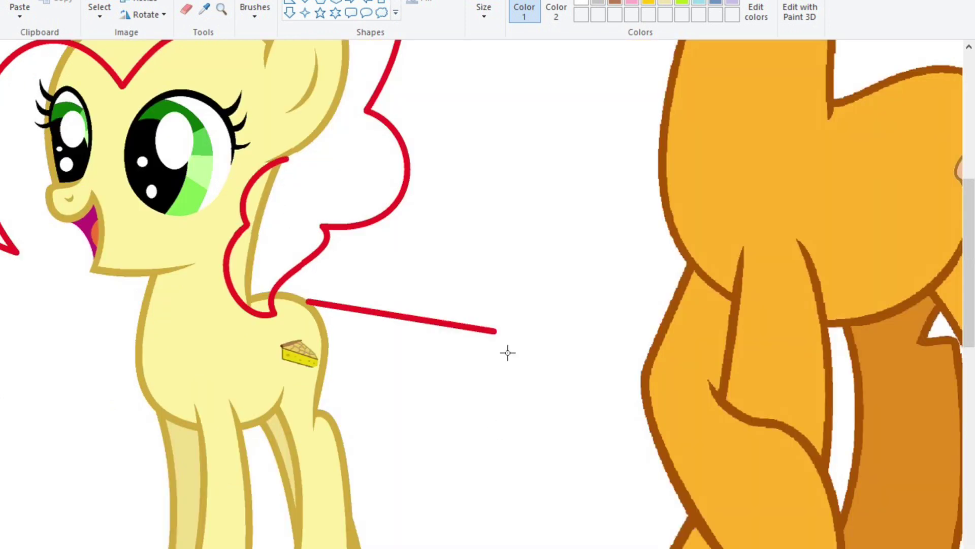
mouse_move(503, 401)
mouse_down()
mouse_move(557, 487)
mouse_move(459, 187)
mouse_move(523, 531)
mouse_up()
drag(523, 531, 634, 517)
scroll(634, 516, down, 3)
drag(524, 376, 526, 483)
drag(524, 429, 490, 403)
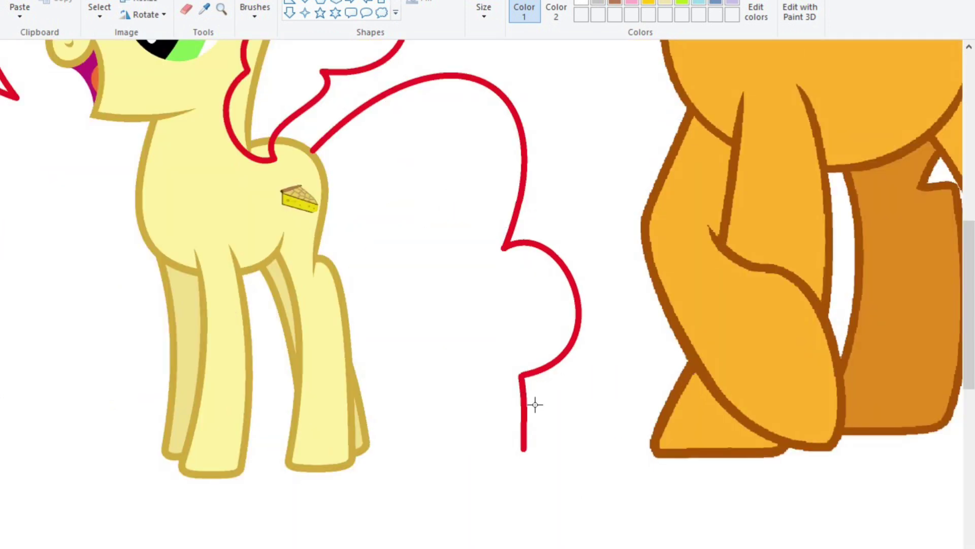
drag(440, 249, 352, 372)
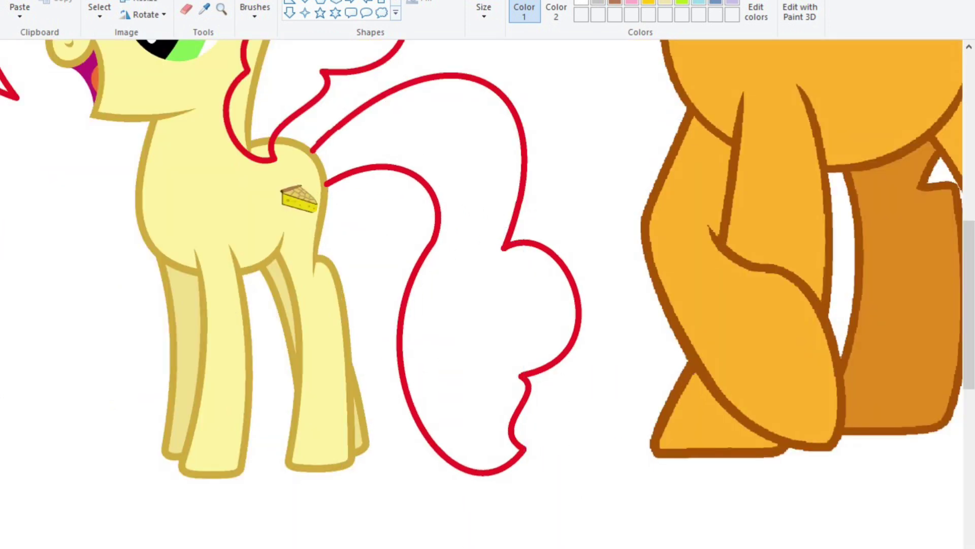
- Sharpen the tip of the yellow pony's hanging front lock into a red-filled point
scroll(15, 89, up, 5)
drag(299, 267, 358, 339)
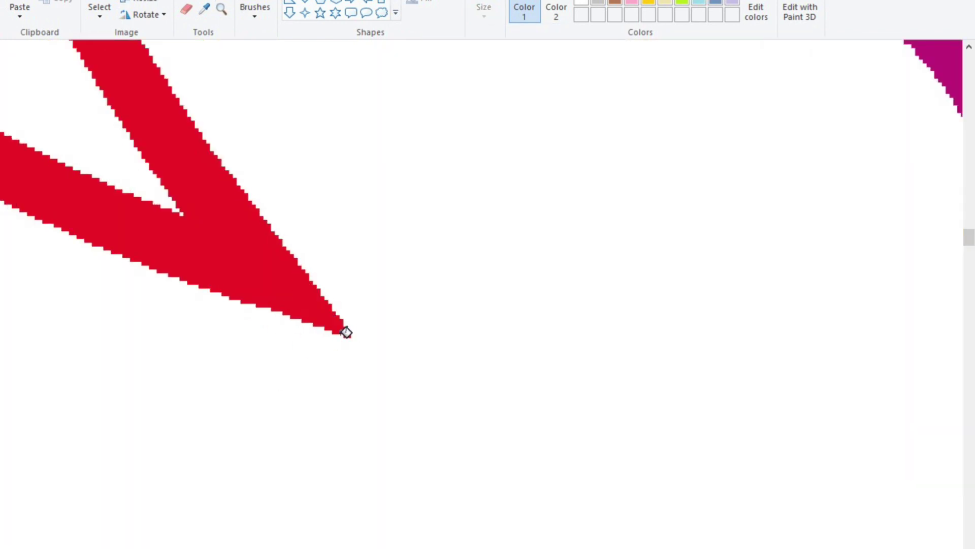
scroll(346, 332, down, 2)
scroll(281, 524, up, 3)
scroll(267, 289, down, 3)
scroll(267, 290, up, 2)
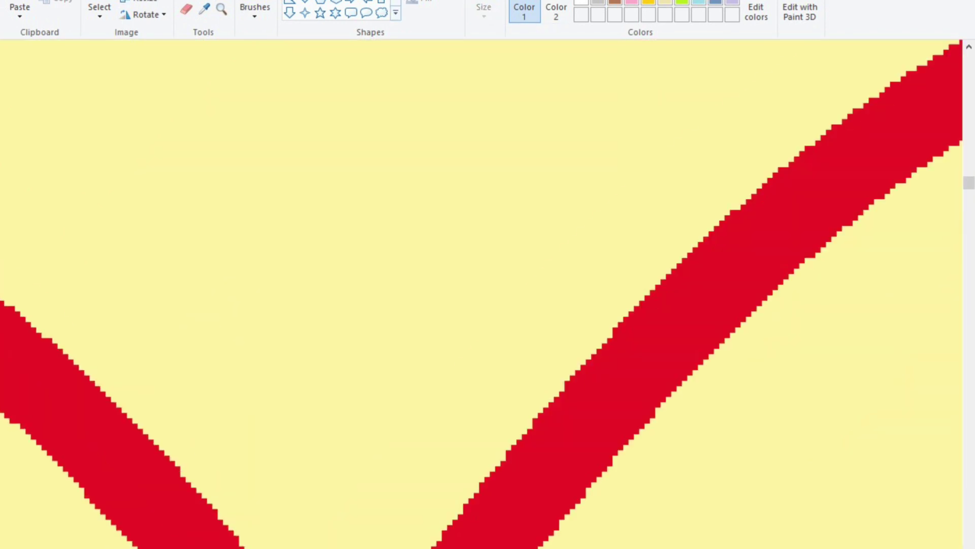
- Sharpen the V of the hairline on the yellow pony's forehead into a solid red point
scroll(375, 255, down, 2)
scroll(537, 190, up, 2)
key(ctrl+plus)
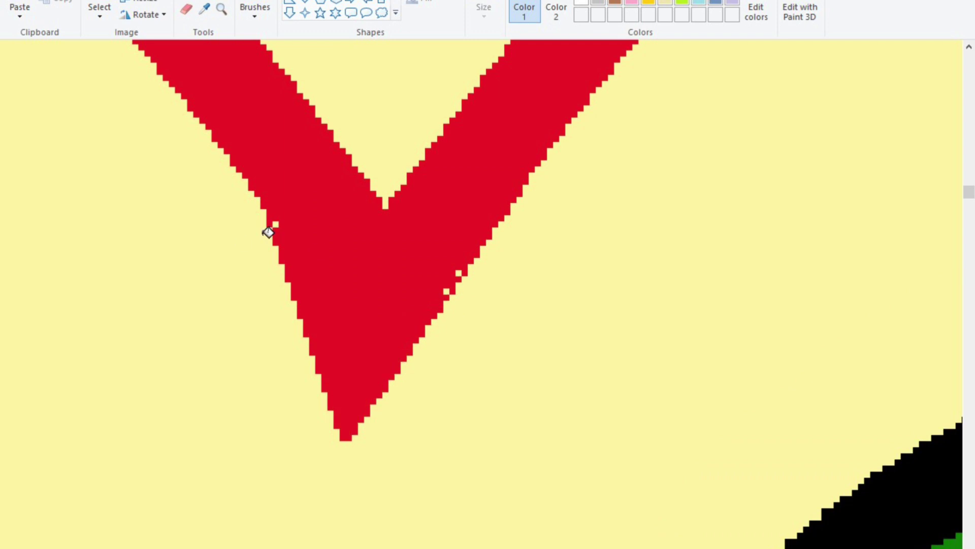
scroll(268, 227, down, 2)
scroll(488, 294, up, 2)
scroll(623, 322, up, 1)
- Sharpen the blunt corners of the yellow pony's mane along the neck and behind the head with thin red lines and fill
drag(599, 276, 622, 322)
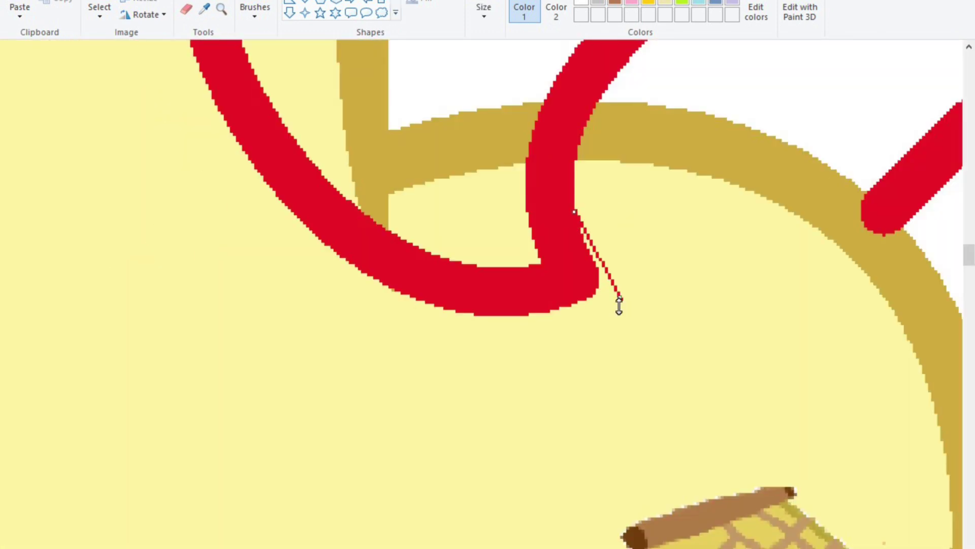
scroll(609, 289, down, 1)
scroll(611, 527, up, 2)
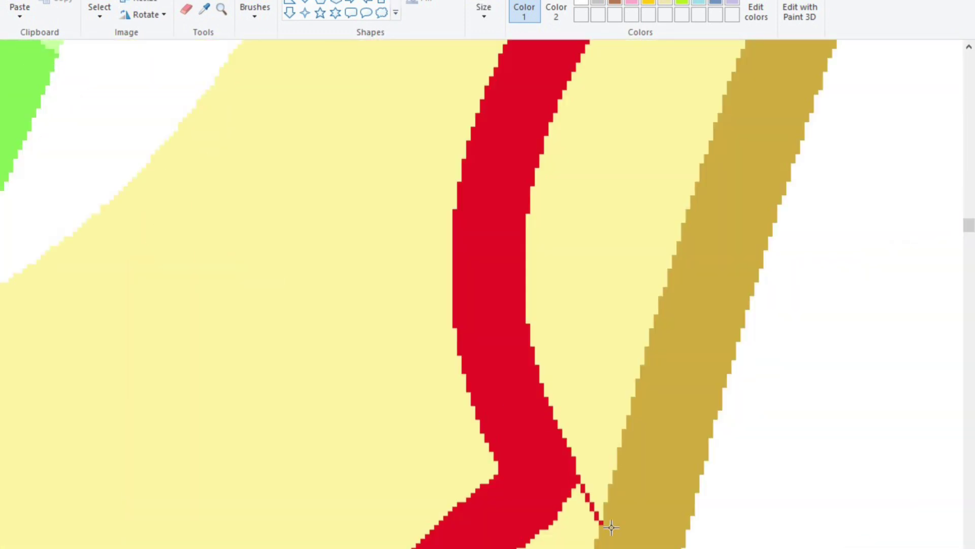
scroll(461, 208, down, 2)
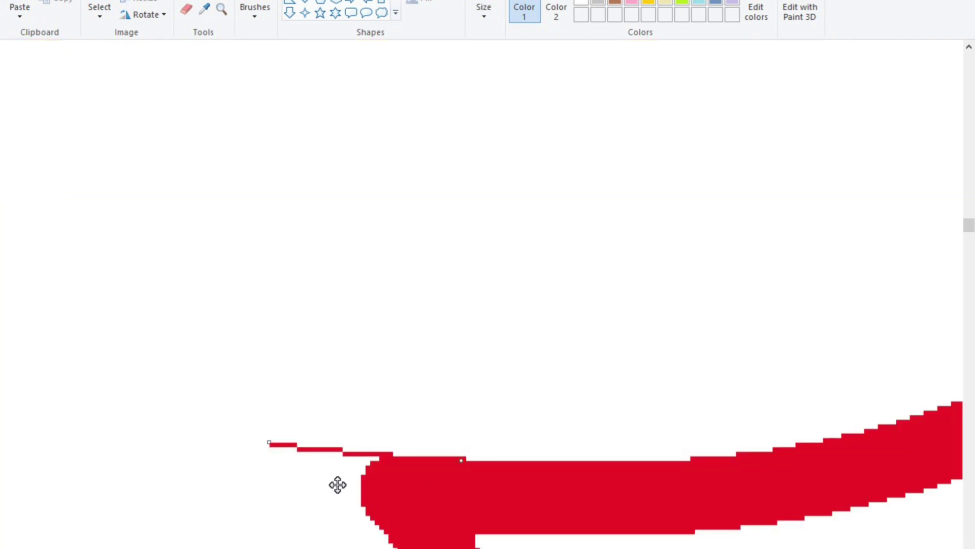
scroll(333, 472, down, 2)
scroll(587, 468, up, 3)
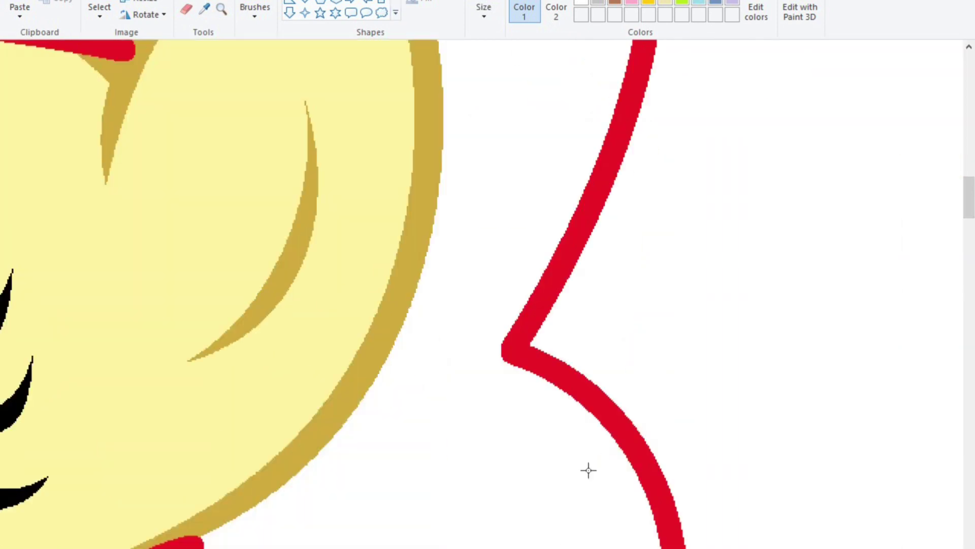
scroll(758, 509, down, 2)
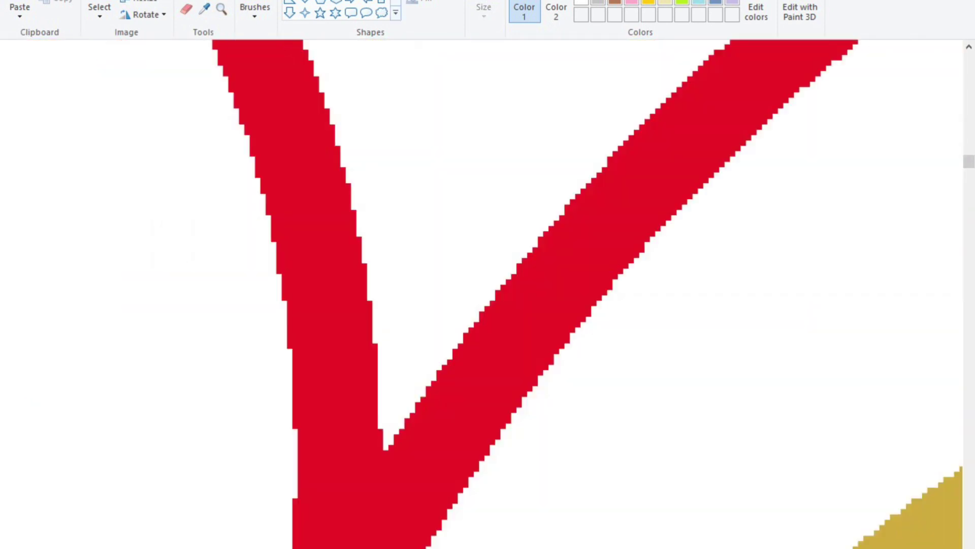
- Sharpen the notches between the upper lobes of the yellow pony's mane into red points
scroll(300, 501, up, 2)
click(185, 9)
scroll(351, 161, down, 2)
scroll(351, 161, down, 2)
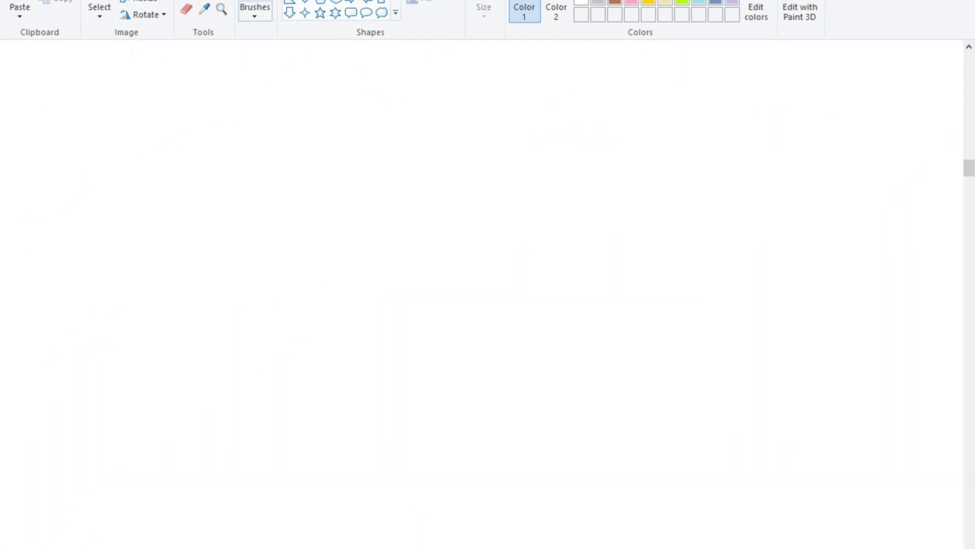
scroll(351, 161, up, 2)
scroll(351, 161, down, 2)
scroll(229, 101, up, 3)
scroll(256, 369, up, 2)
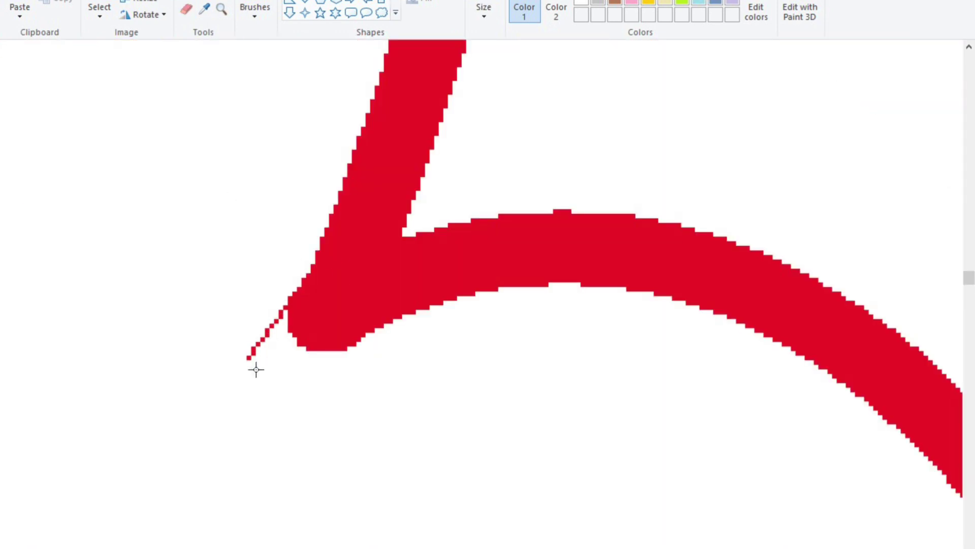
- Extend the blunt corners of the yellow pony's tail outline with thin red lines and fill them into sharp points
scroll(347, 346, down, 3)
drag(522, 294, 349, 316)
mouse_move(349, 316)
mouse_down()
mouse_move(544, 398)
mouse_move(655, 326)
mouse_up()
scroll(544, 398, up, 3)
click(592, 297)
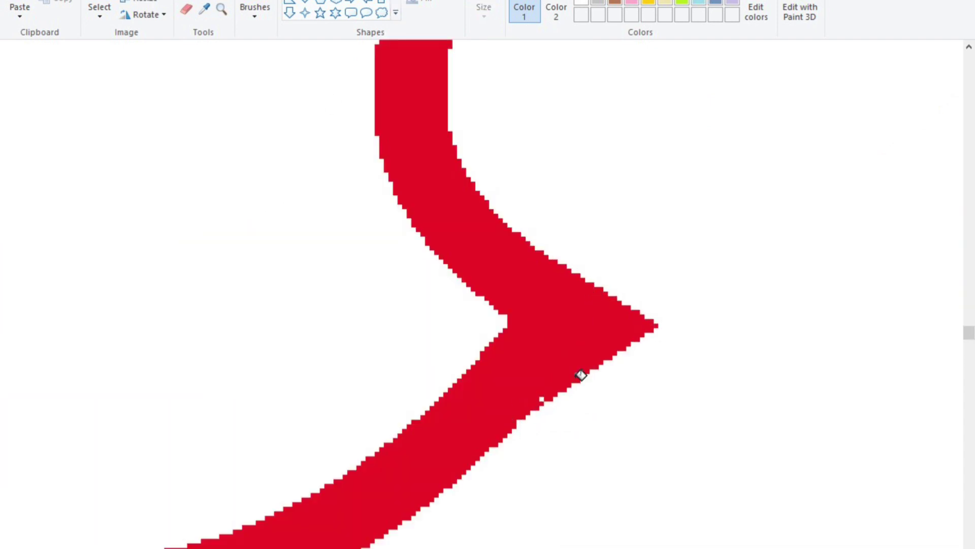
scroll(580, 375, down, 3)
scroll(580, 375, up, 3)
- Trim the red hair line ends flush with the yellow pony's coat outline at the rump and beside the ear
click(192, 52)
scroll(272, 348, up, 3)
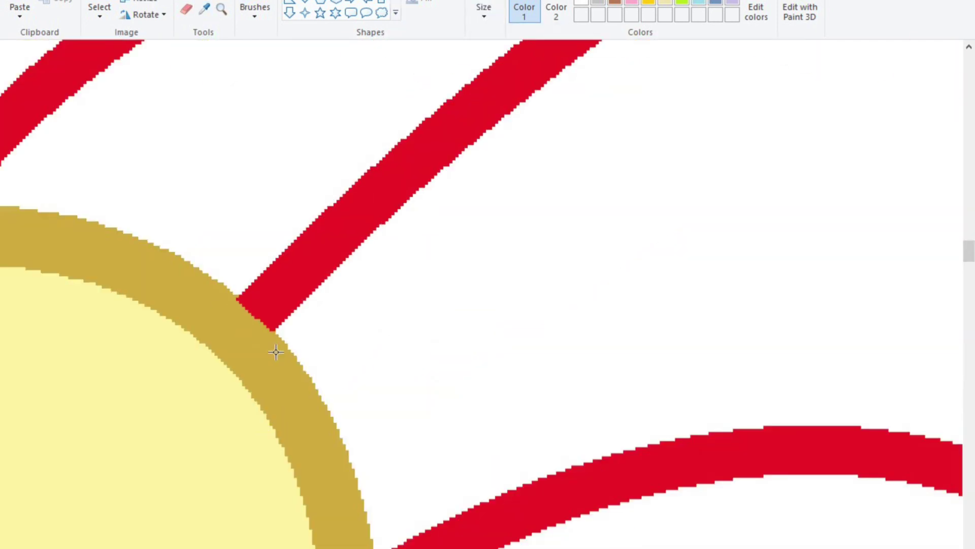
scroll(371, 410, up, 2)
scroll(361, 469, down, 3)
scroll(730, 396, up, 3)
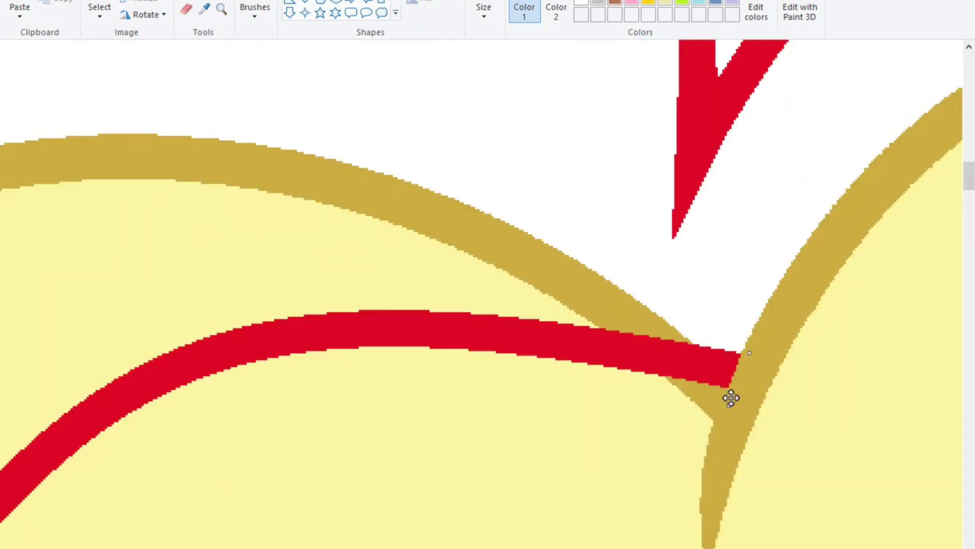
- Recolor the yellow pony's hair outlines dark pink and fill its mane and tail, including the curl's loop, with lighter pink
scroll(392, 529, down, 2)
scroll(392, 529, down, 2)
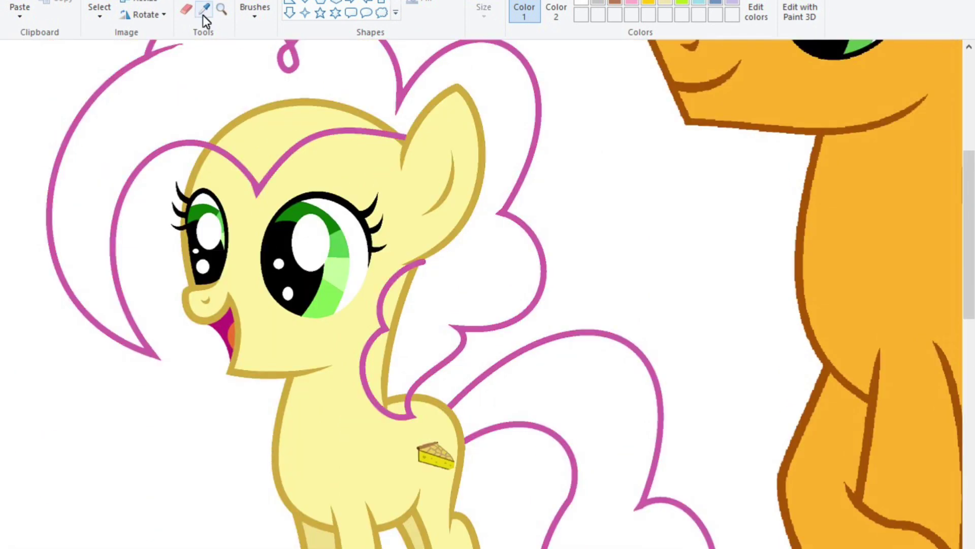
click(583, 447)
scroll(560, 323, up, 3)
click(574, 77)
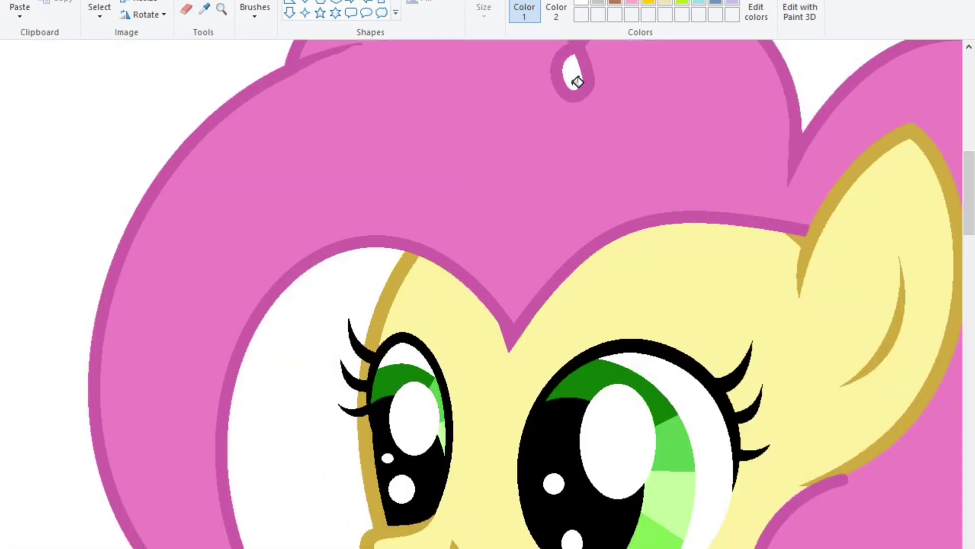
scroll(572, 76, down, 5)
- Draw the orange pony's hairline as a red S-curve from the ear base across the forehead to beyond the brow
click(99, 11)
scroll(30, 270, right, 5)
scroll(555, 371, up, 5)
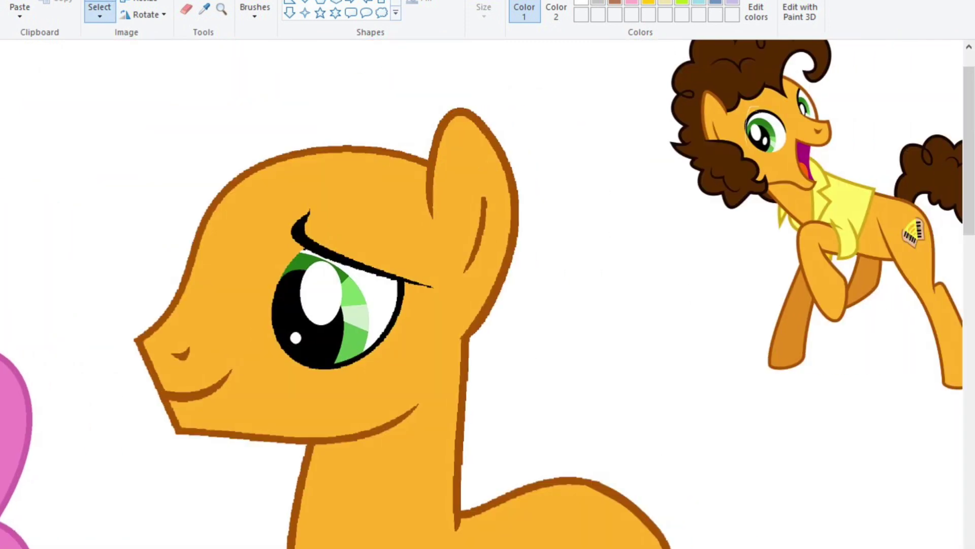
drag(427, 170, 130, 283)
drag(239, 229, 284, 163)
scroll(342, 327, up, 1)
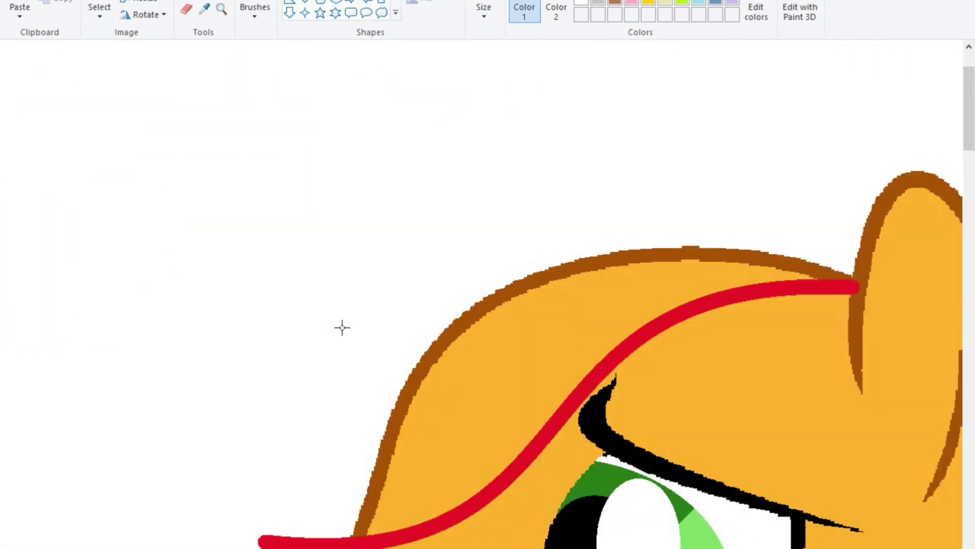
- Draw the front edge of the orange pony's forelock in red, rising from the hairline into a hooked tip
drag(265, 539, 464, 148)
drag(365, 343, 410, 414)
scroll(386, 356, up, 2)
mouse_move(463, 246)
mouse_down()
mouse_move(361, 254)
mouse_move(330, 279)
mouse_up()
drag(426, 239, 416, 187)
drag(330, 278, 660, 233)
drag(508, 213, 467, 197)
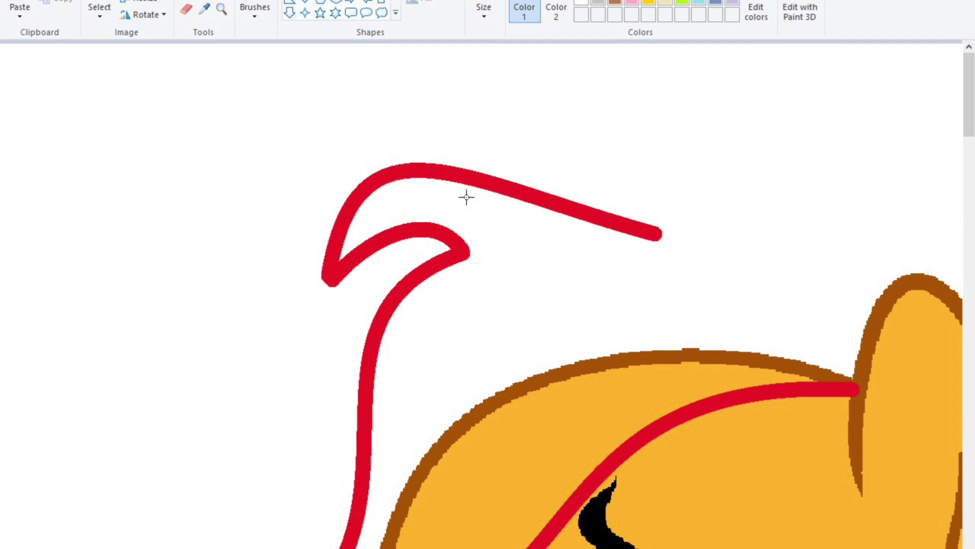
key(ctrl+z)
- Draw the top contour of the orange pony's mane in red curves from the hooked forelock tip back toward the ear
drag(330, 278, 601, 222)
drag(466, 250, 447, 162)
drag(601, 222, 751, 278)
mouse_move(675, 252)
mouse_down()
mouse_move(664, 214)
mouse_move(751, 295)
mouse_move(872, 323)
mouse_up()
scroll(872, 322, down, 2)
scroll(335, 254, up, 3)
- Draw two rounded red mane lobes behind the orange pony's ear and down the back of its neck
drag(436, 65, 337, 409)
drag(386, 239, 495, 224)
mouse_move(361, 427)
mouse_down()
mouse_move(320, 513)
mouse_move(368, 319)
mouse_up()
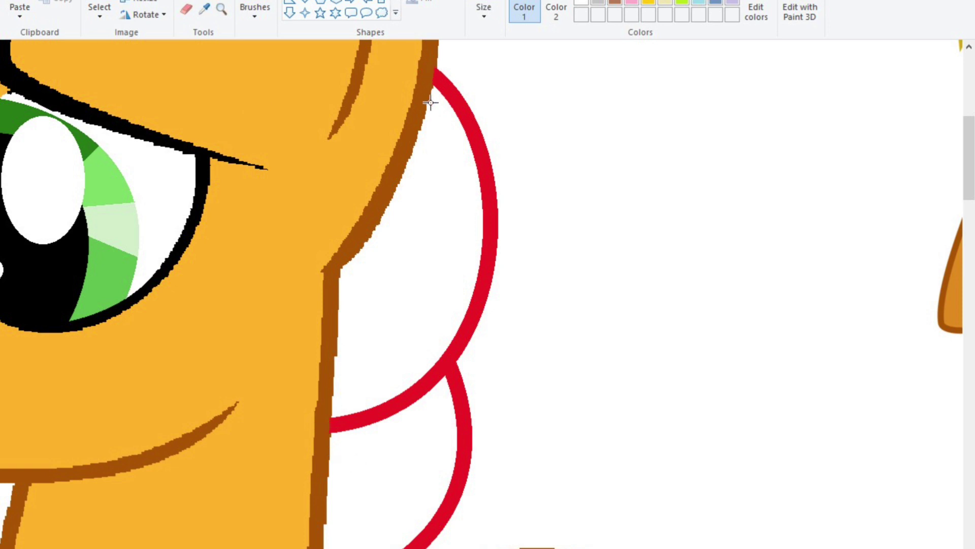
scroll(431, 102, down, 2)
scroll(420, 207, up, 3)
scroll(855, 251, down, 3)
- Outline the orange pony's tail in red from the rump, with a high arch, a small loop and a rounded lower lobe
scroll(845, 376, down, 5)
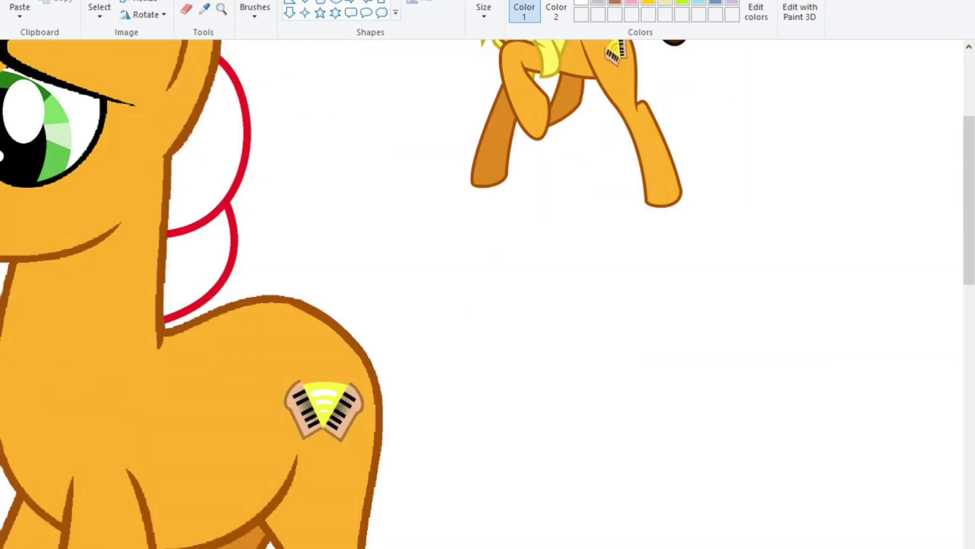
drag(327, 318, 539, 401)
drag(559, 213, 568, 205)
scroll(538, 257, down, 3)
mouse_move(538, 257)
mouse_down()
mouse_move(550, 218)
mouse_move(559, 340)
mouse_up()
drag(610, 284, 622, 283)
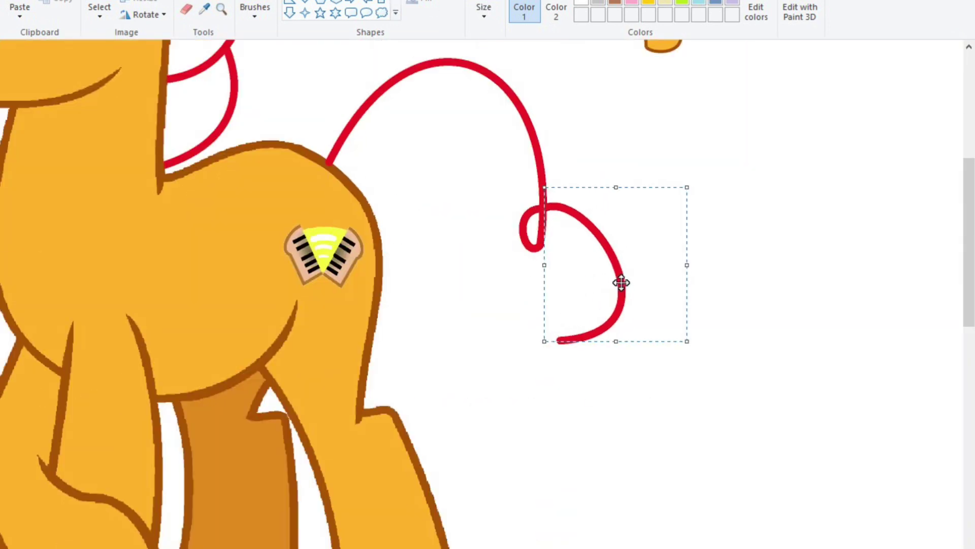
mouse_move(558, 341)
mouse_down()
mouse_move(584, 432)
mouse_move(508, 452)
mouse_move(564, 447)
mouse_move(490, 309)
mouse_move(447, 277)
mouse_move(413, 169)
mouse_up()
- Extend two blunt tips of the orange pony's hair outline with thin red lines and fill them into sharp points
scroll(330, 101, up, 1)
click(204, 8)
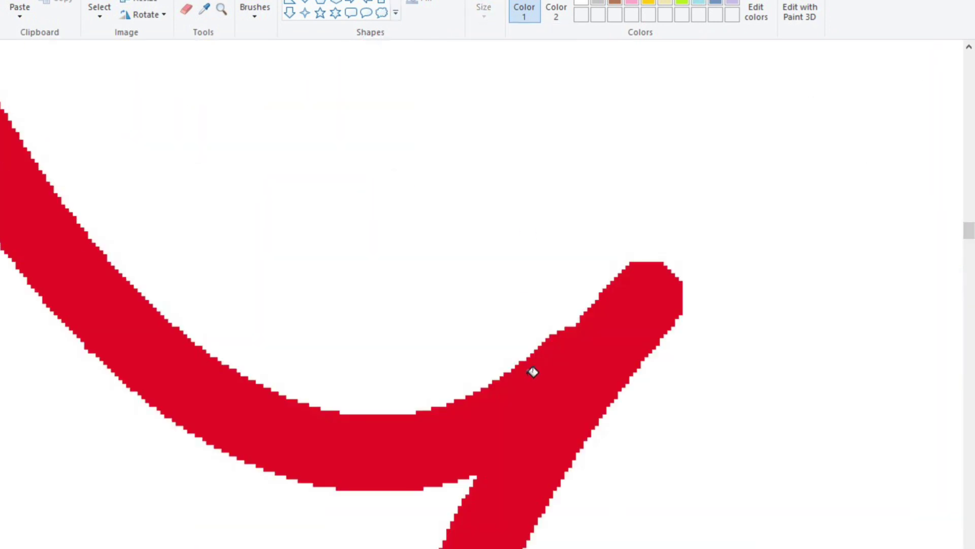
drag(526, 353, 770, 137)
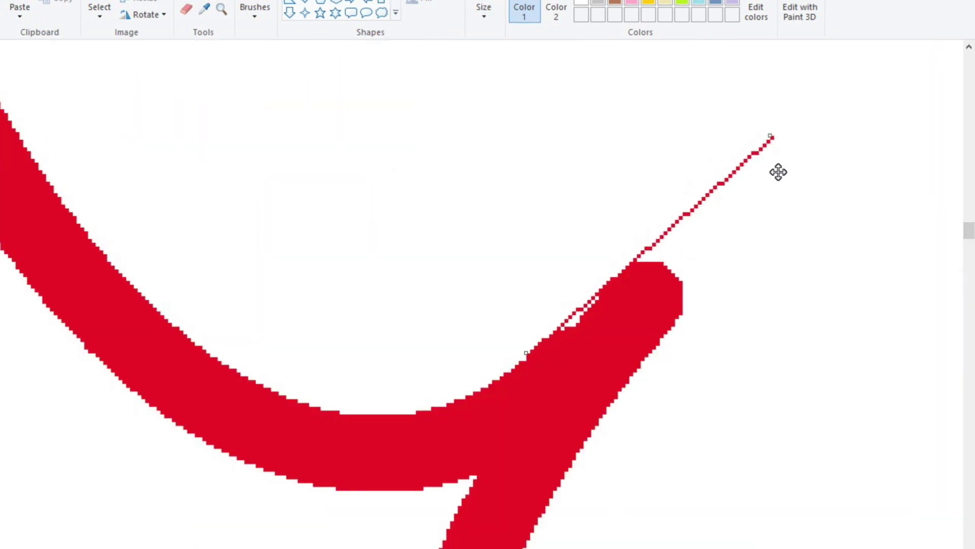
drag(778, 172, 660, 264)
click(698, 208)
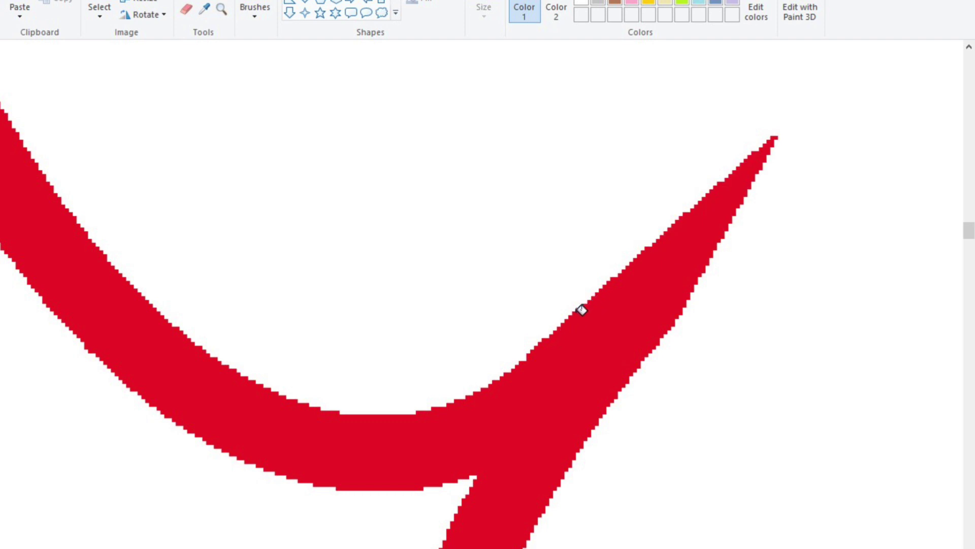
drag(539, 286, 507, 294)
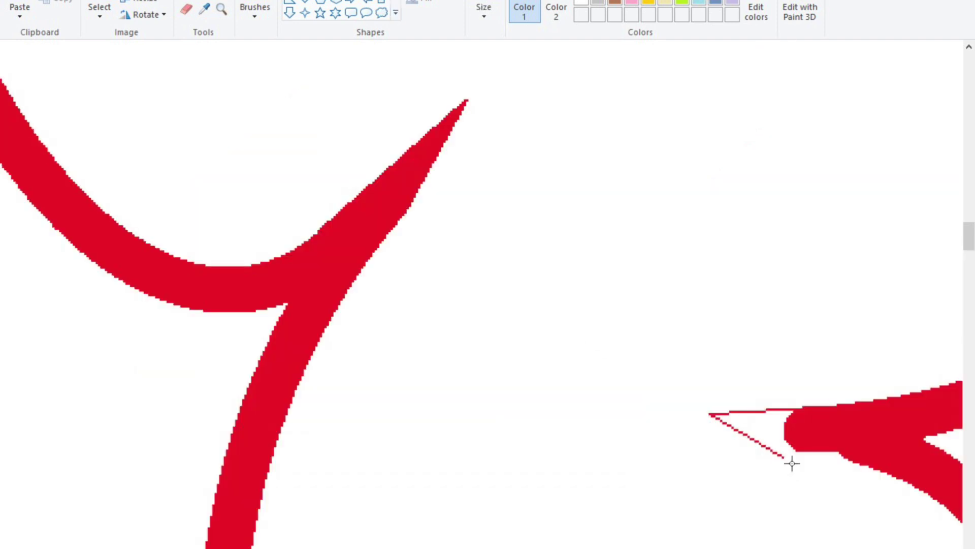
click(792, 457)
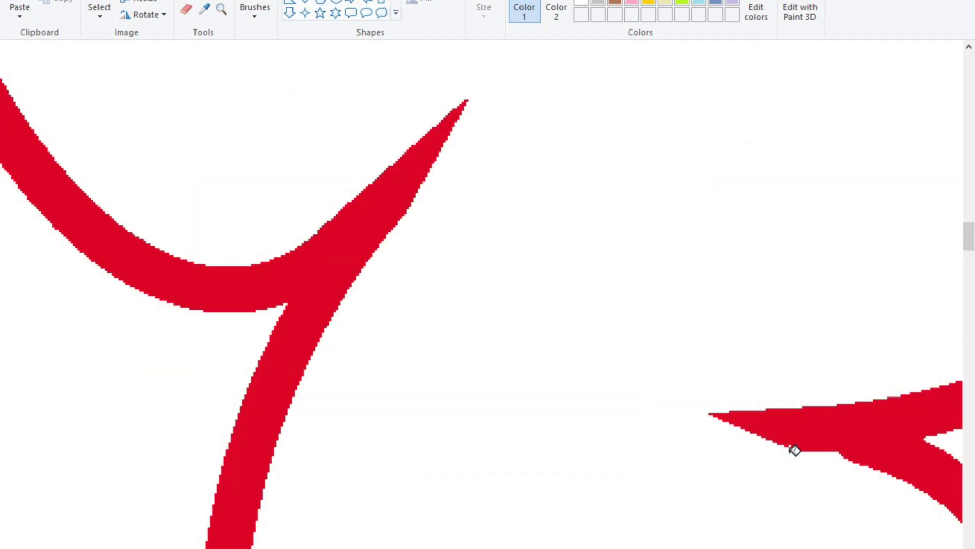
- Trim a blunt tip of the orange pony's red hair outline with the Eraser and work a thin line into the forelock's pointed end
click(186, 9)
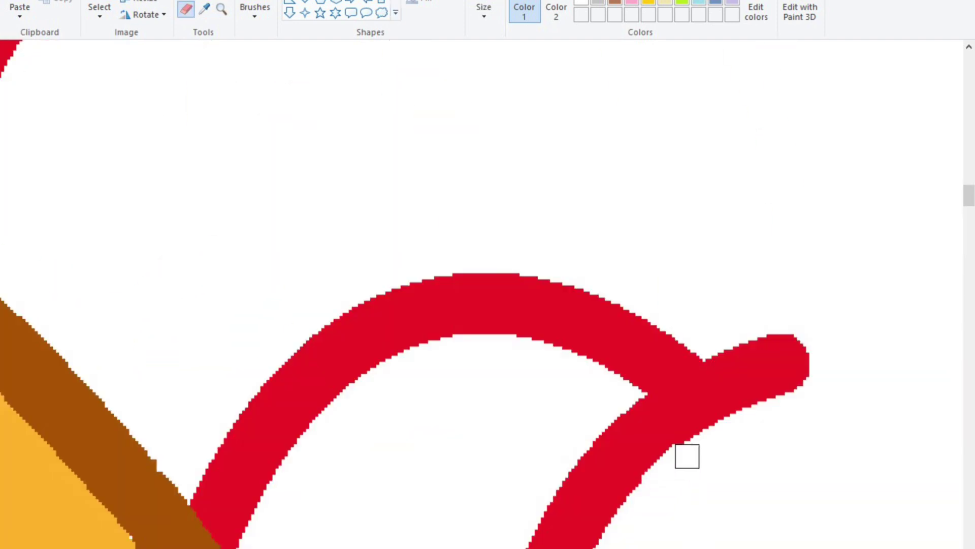
drag(688, 455, 821, 353)
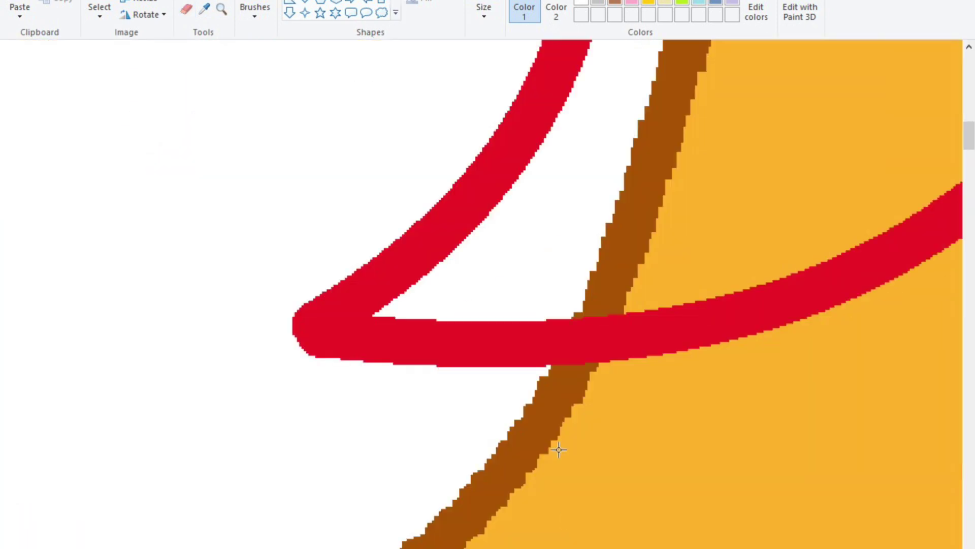
drag(486, 489, 370, 547)
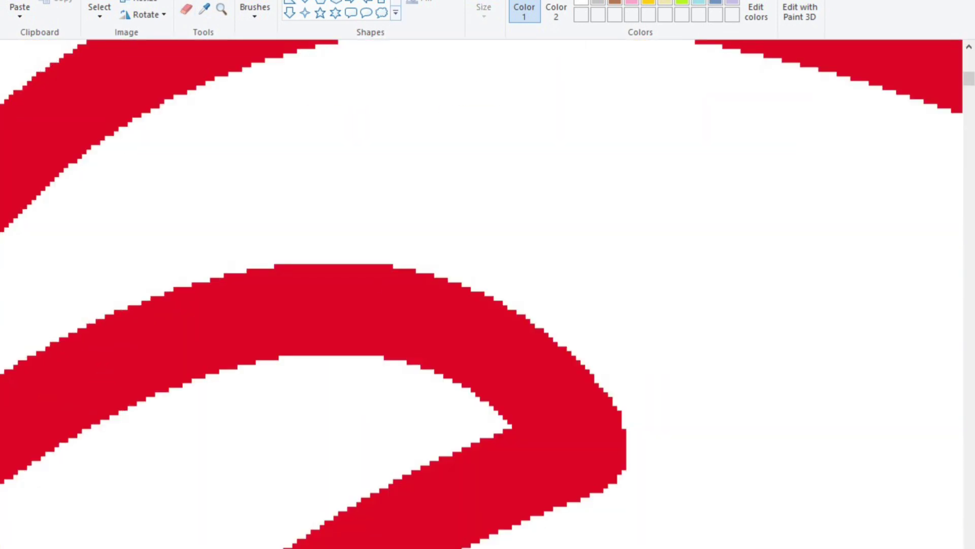
- Extend the rounded curl tip and the V-shaped dip in the orange pony's upper mane with thin red lines and fill them into sharp points
drag(730, 518, 548, 316)
mouse_move(489, 538)
mouse_down()
mouse_move(689, 534)
mouse_move(729, 518)
mouse_up()
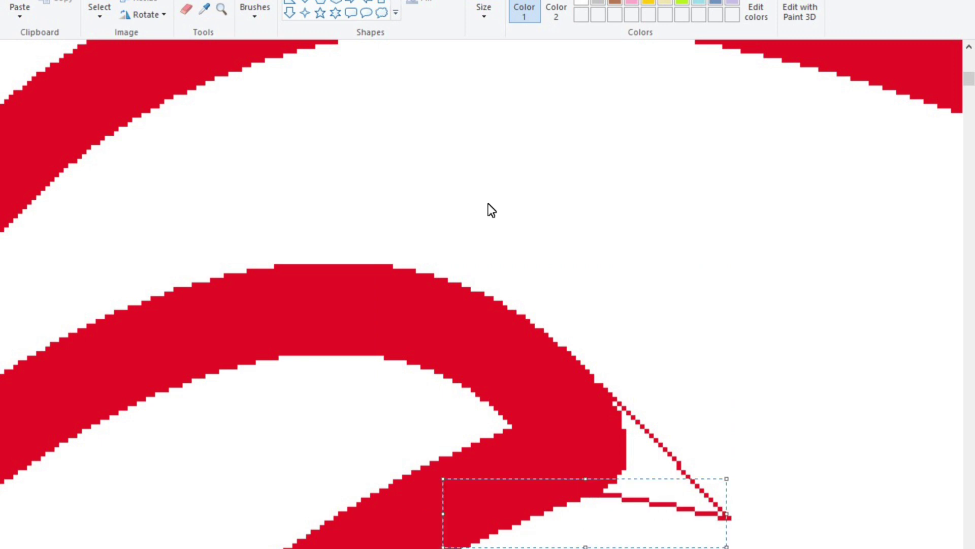
click(625, 414)
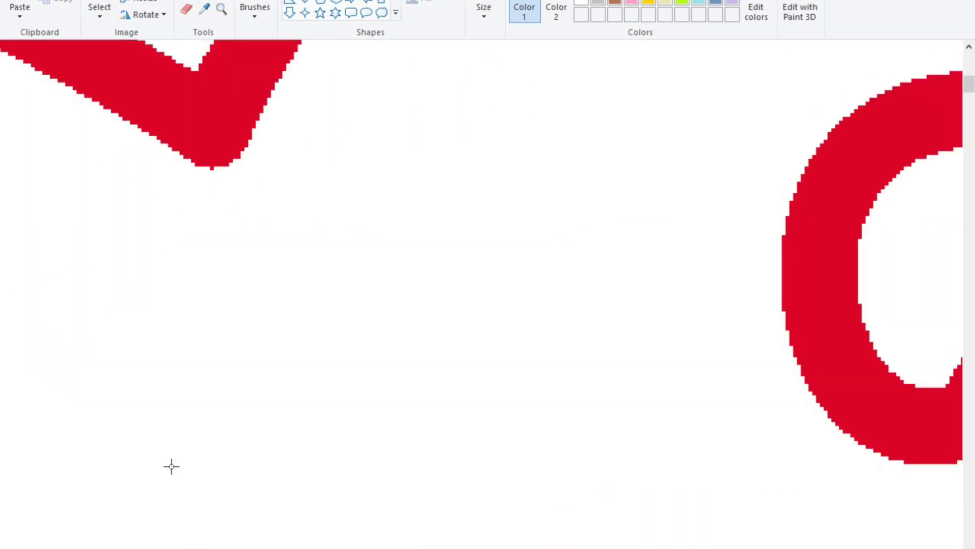
drag(214, 387, 339, 502)
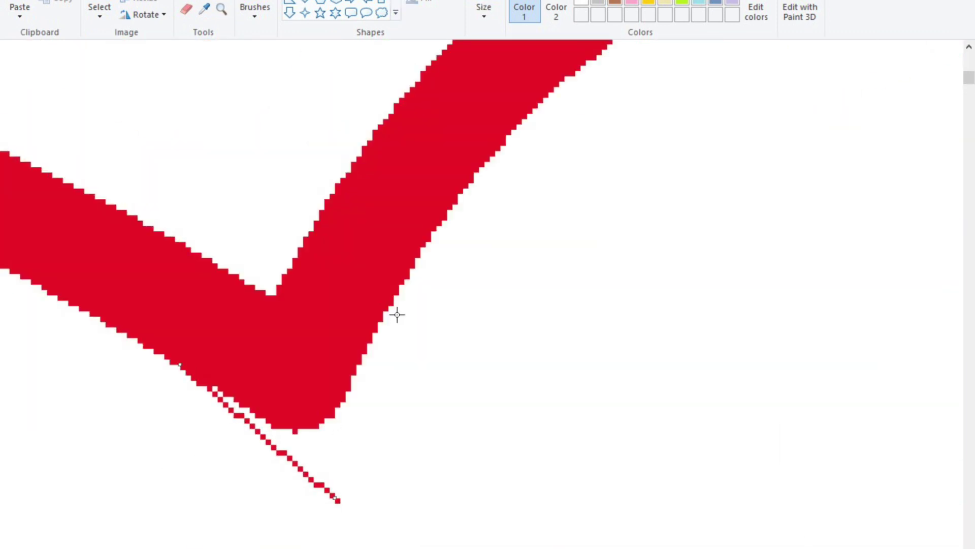
drag(386, 317, 341, 501)
click(304, 447)
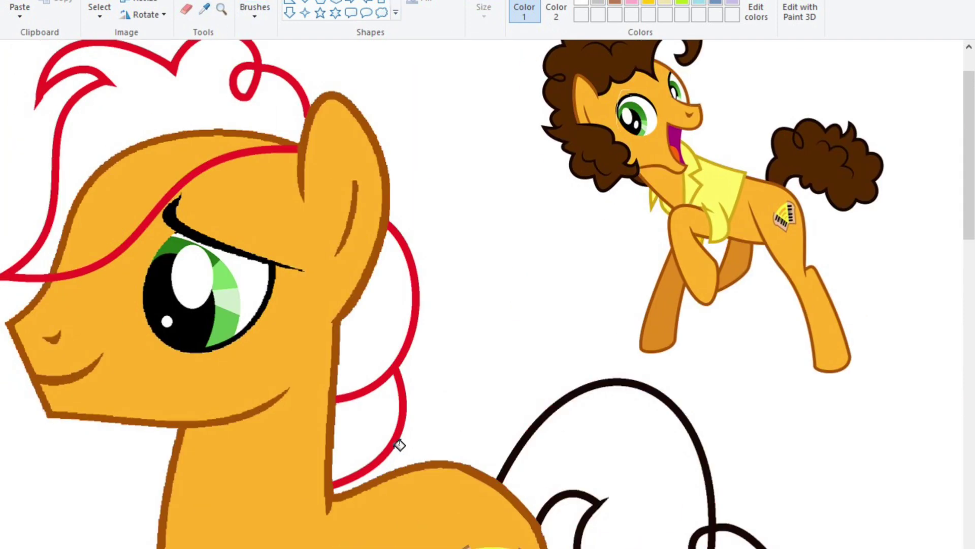
- Fill the orange pony's red mane outline with the same near-black color as its tail outline
click(399, 445)
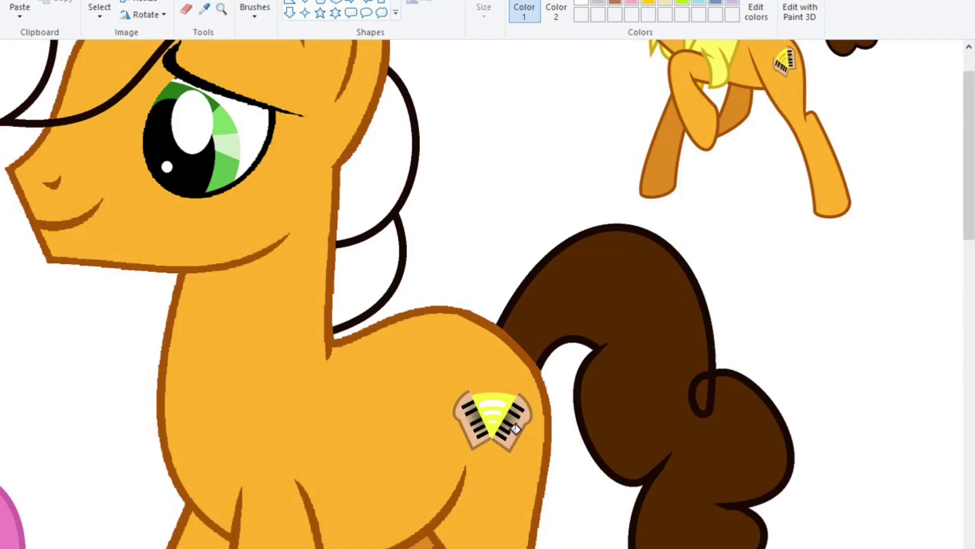